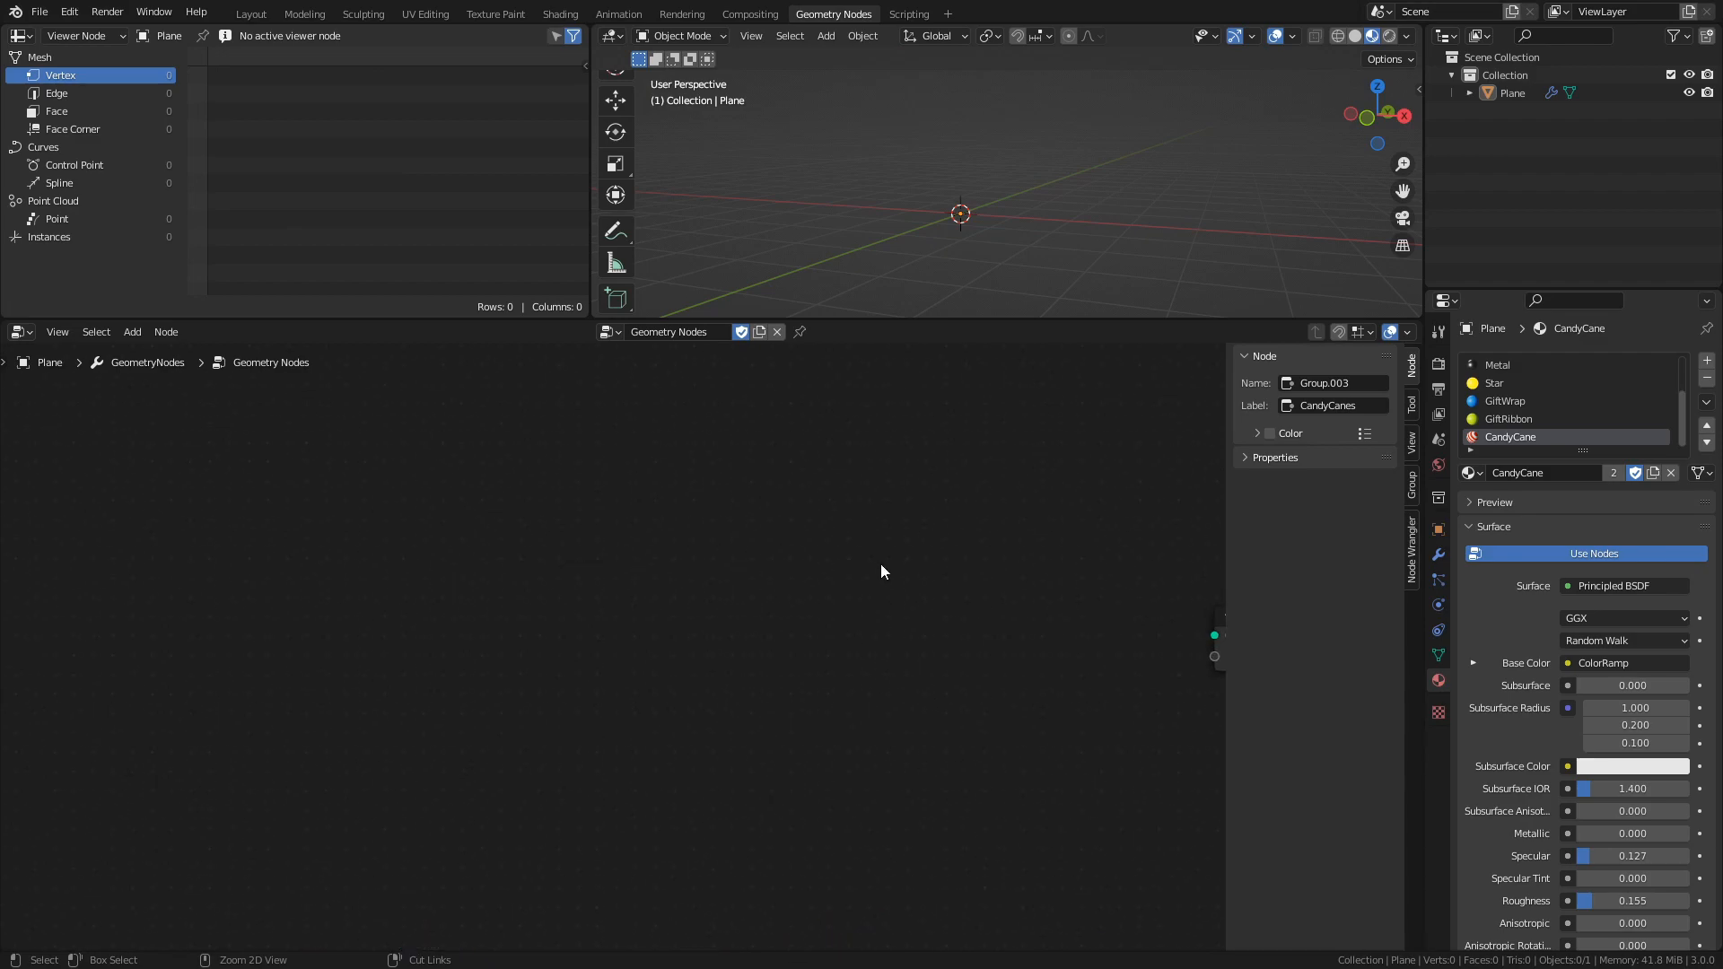
# Add a Grid mesh primitive node and connect its mesh to the Group Output geometry
pyautogui.moveTo(701, 753); pyautogui.dragTo(740, 571, button='middle')
pyautogui.moveTo(826, 533); pyautogui.dragTo(692, 565, button='middle')
pyautogui.hotkey('ctrl', 's')
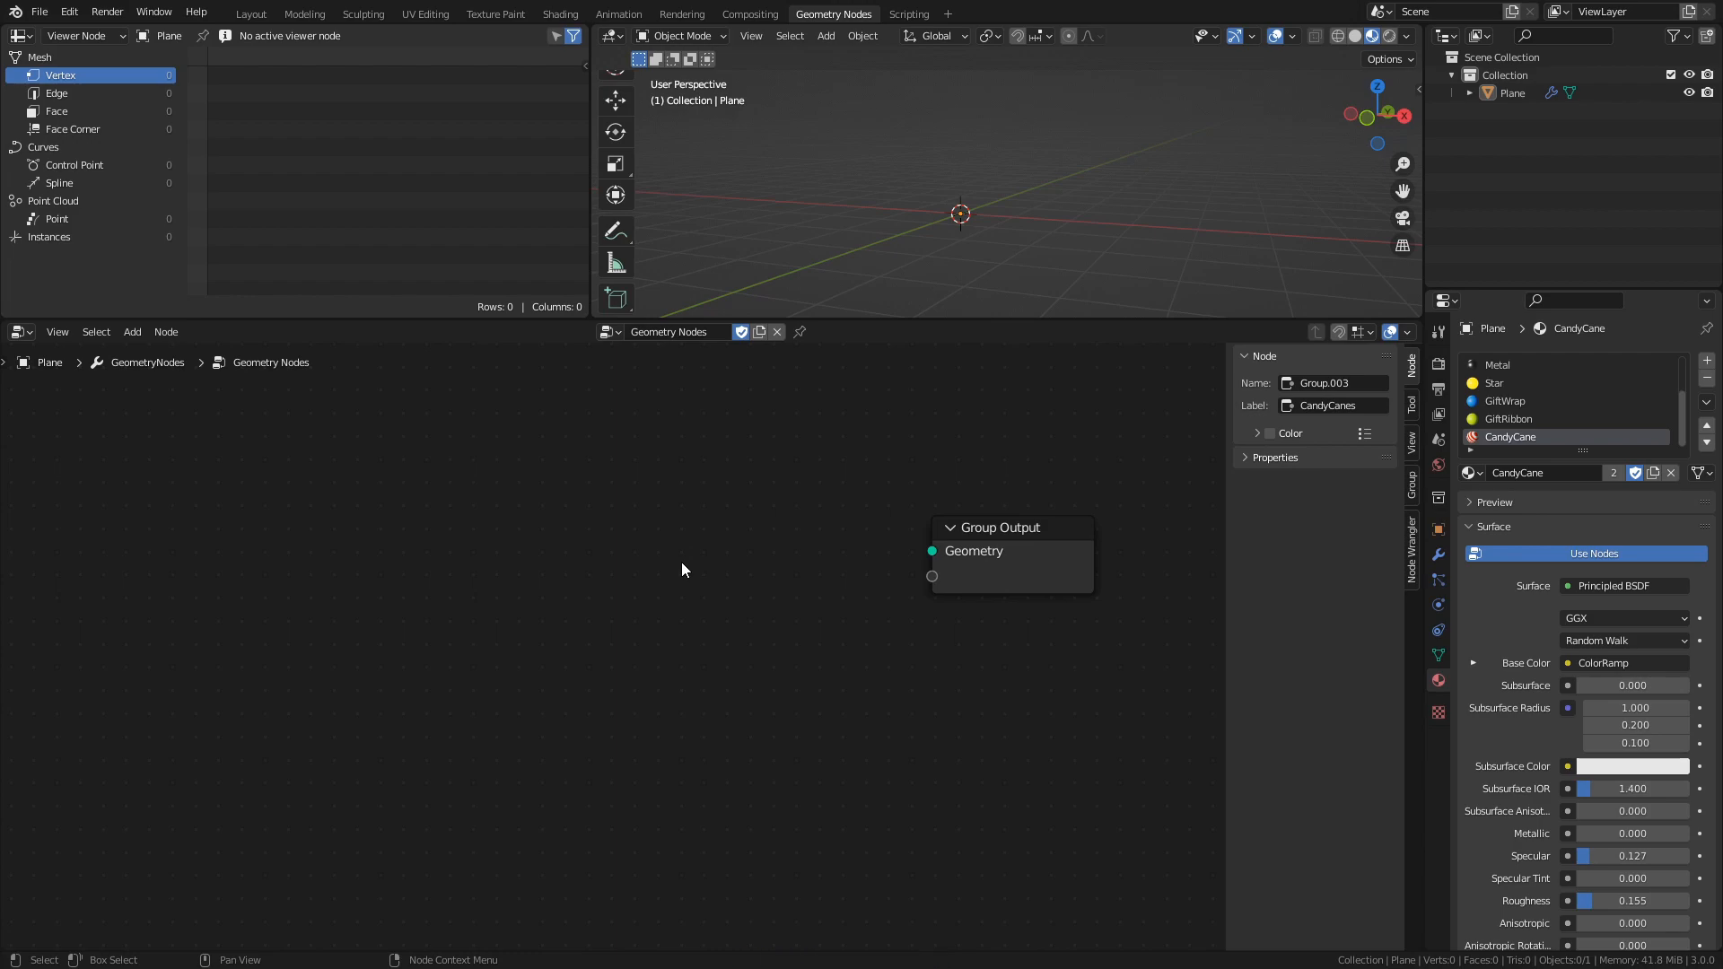
pyautogui.keyDown('ctrl'); pyautogui.hscroll(-1, 682, 562); pyautogui.keyUp('ctrl')
pyautogui.hotkey('shift', 'a')
pyautogui.moveTo(429, 734)
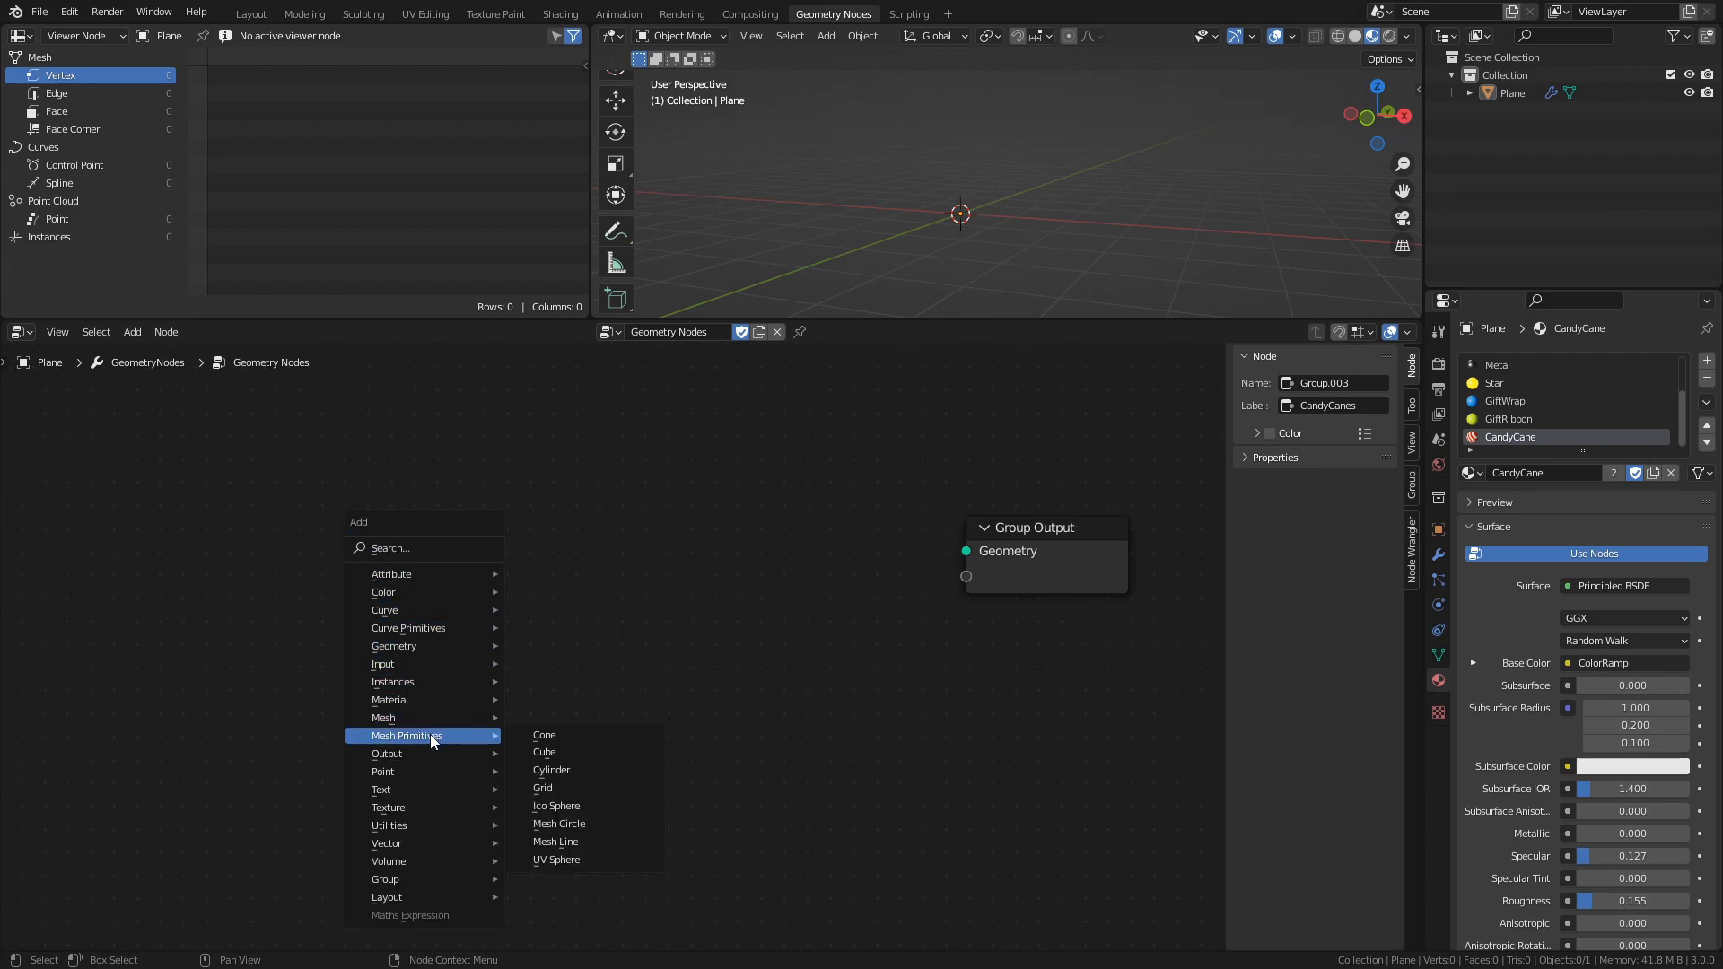
pyautogui.click(584, 790)
pyautogui.click(451, 544)
pyautogui.moveTo(542, 572); pyautogui.dragTo(965, 551)
# Set the Grid node's Size X and Size Y to 7 m
pyautogui.moveTo(475, 598); pyautogui.dragTo(476, 624)
pyautogui.write('10')
pyautogui.press('Return')
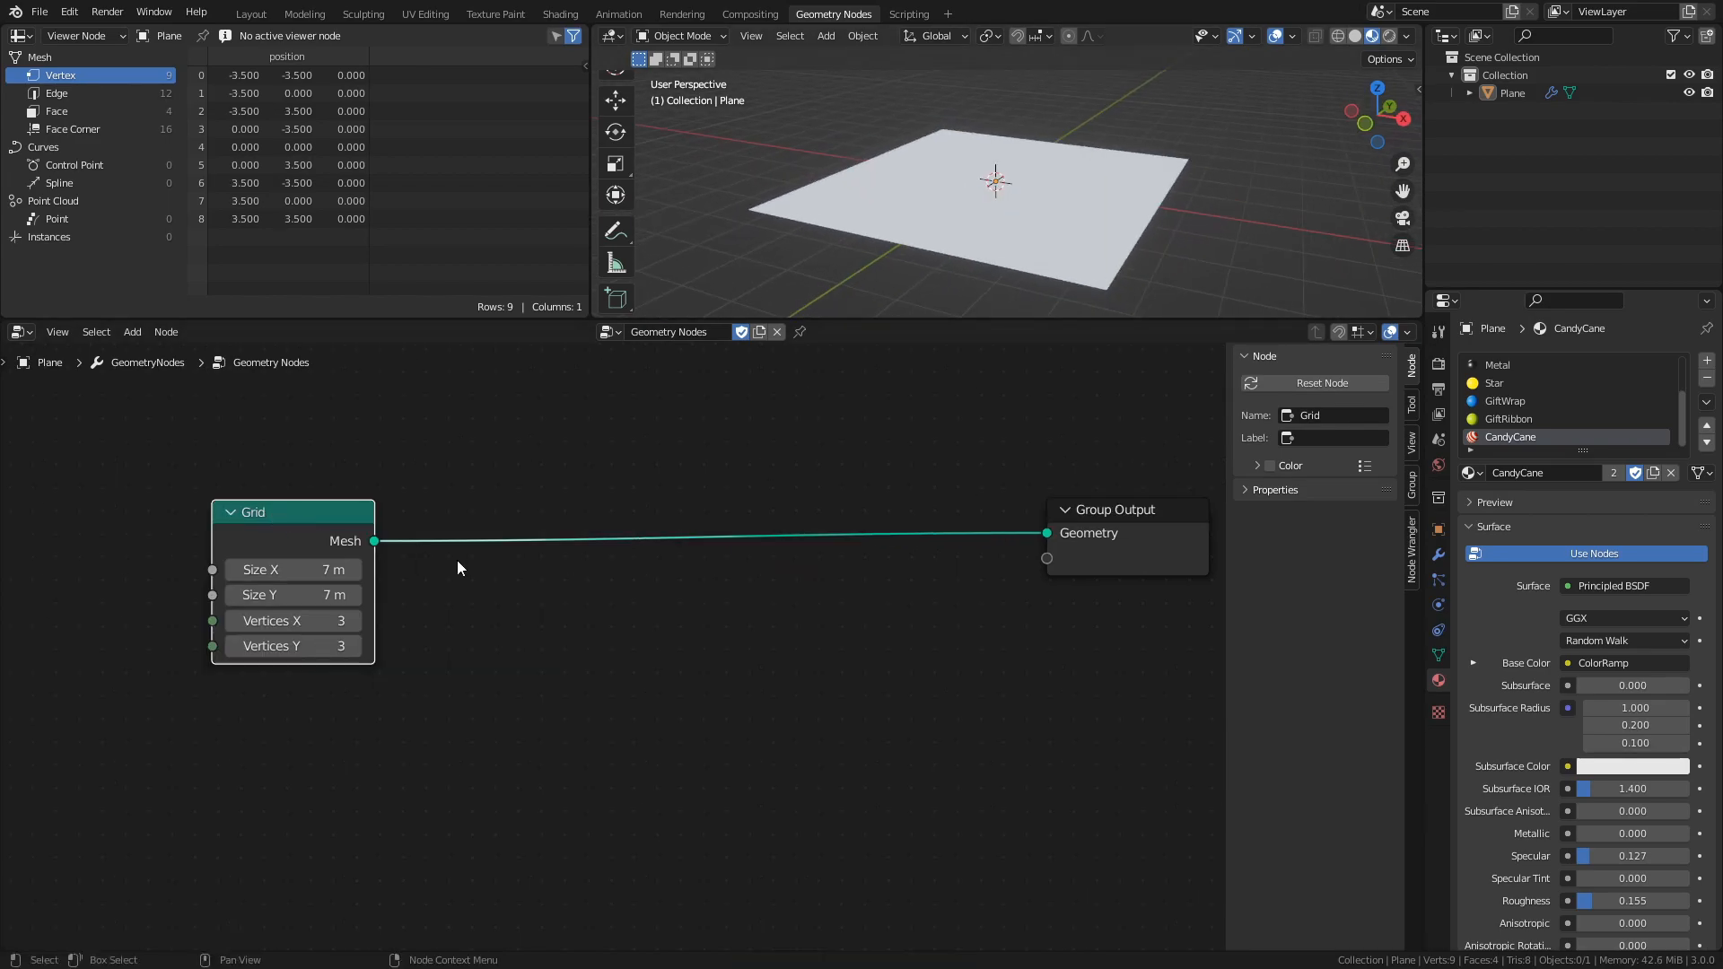
# Insert a Join Geometry node between the Grid and the Group Output
pyautogui.hotkey('shift', 'a')
pyautogui.moveTo(653, 451)
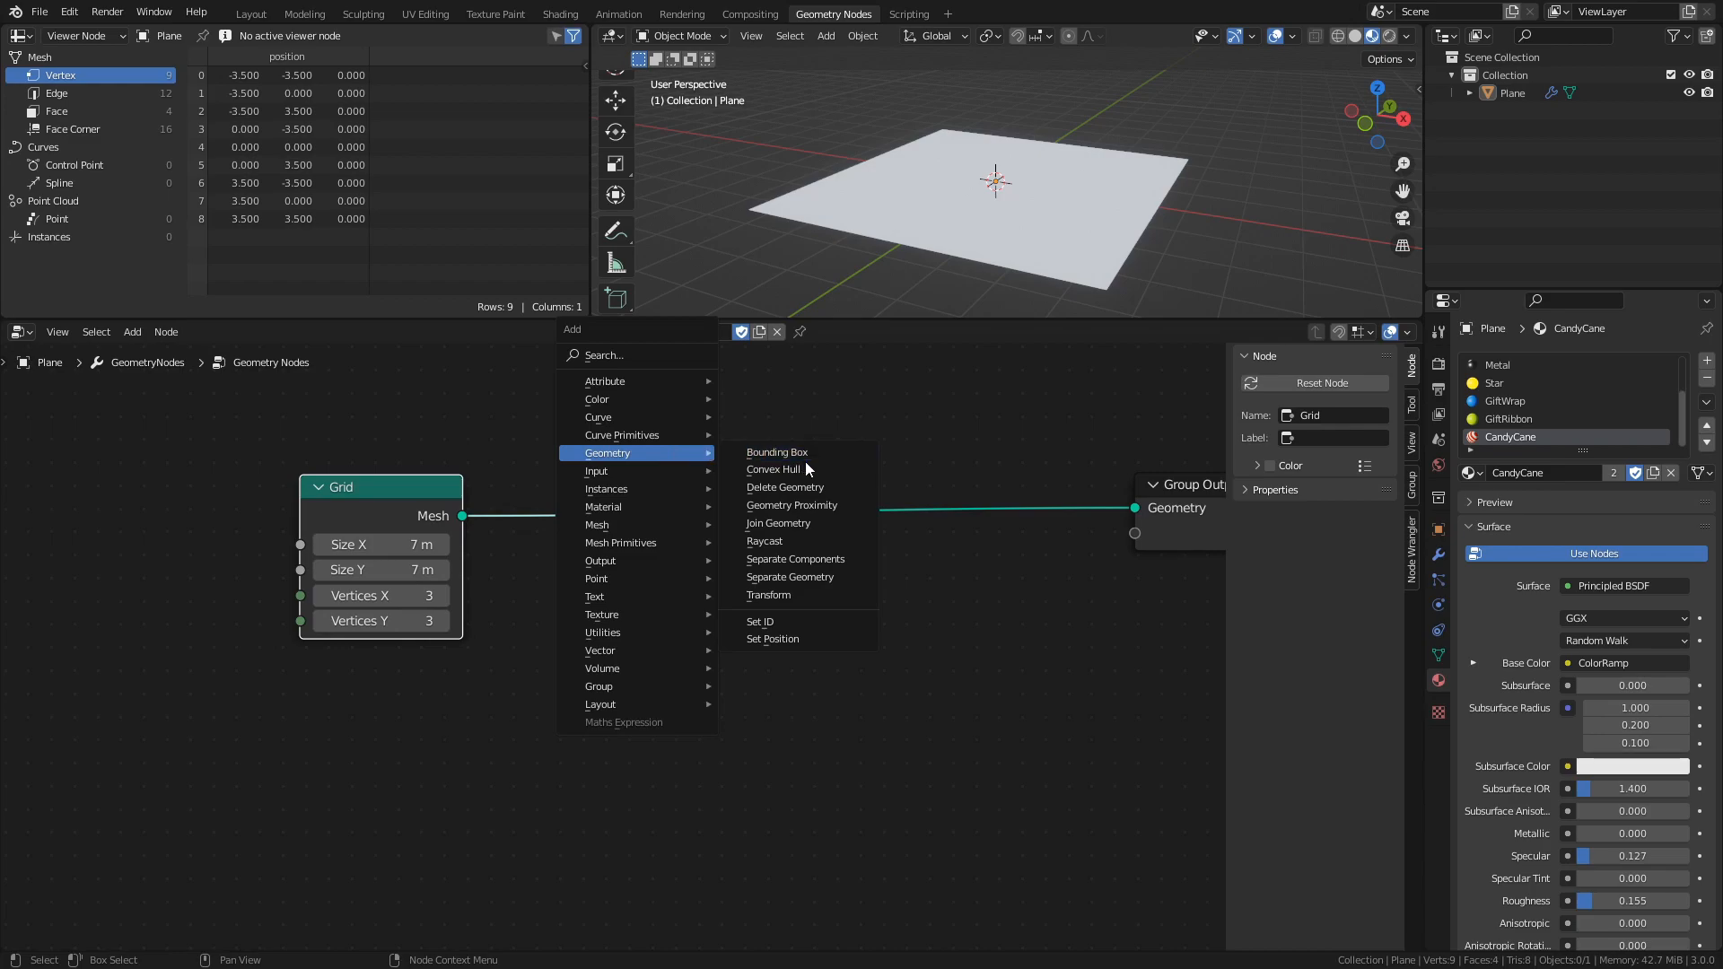
pyautogui.click(799, 526)
pyautogui.click(946, 472)
pyautogui.moveTo(512, 466); pyautogui.dragTo(586, 494, button='middle')
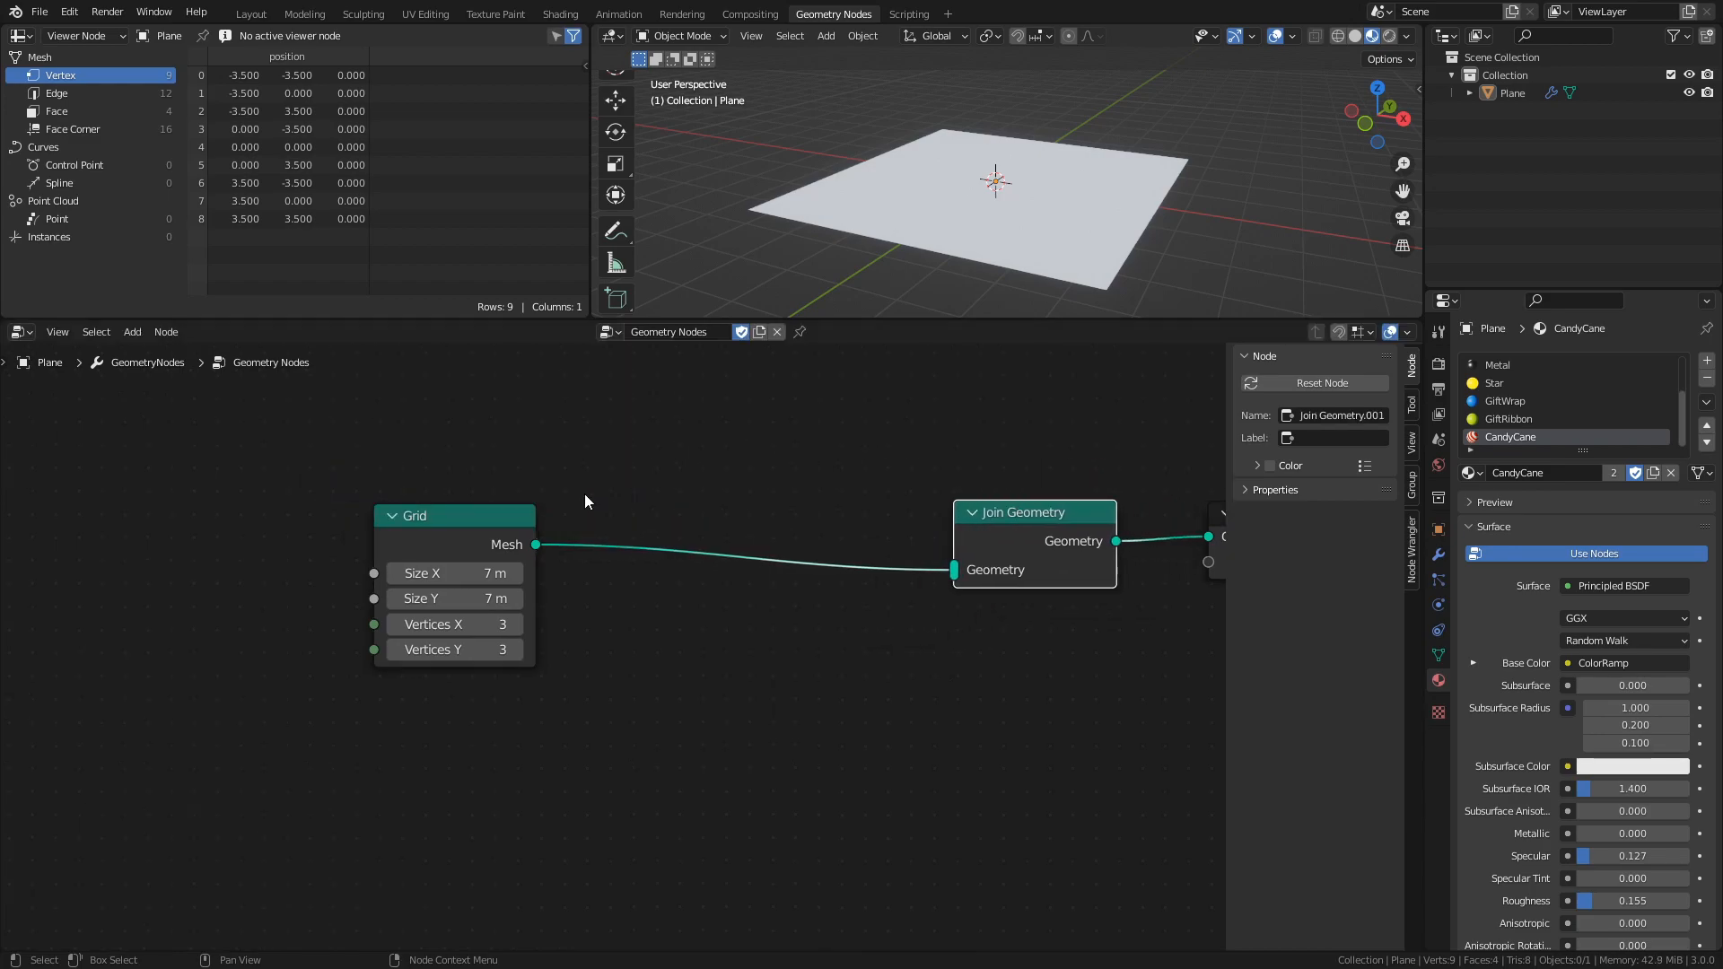
# Duplicate the Grid node, place the copy above the original and connect it to Join Geometry
pyautogui.moveTo(477, 519); pyautogui.dragTo(453, 691)
pyautogui.hotkey('shift', 'd')
pyautogui.click(419, 433)
pyautogui.moveTo(485, 473); pyautogui.dragTo(953, 570)
pyautogui.moveTo(648, 578); pyautogui.dragTo(710, 642, button='middle')
# Insert a Transform node between the upper Grid and Join Geometry, and save the file
pyautogui.moveTo(503, 537); pyautogui.dragTo(336, 462)
pyautogui.hotkey('shift', 'a')
pyautogui.click(515, 469)
pyautogui.write('tran')
pyautogui.press('Return')
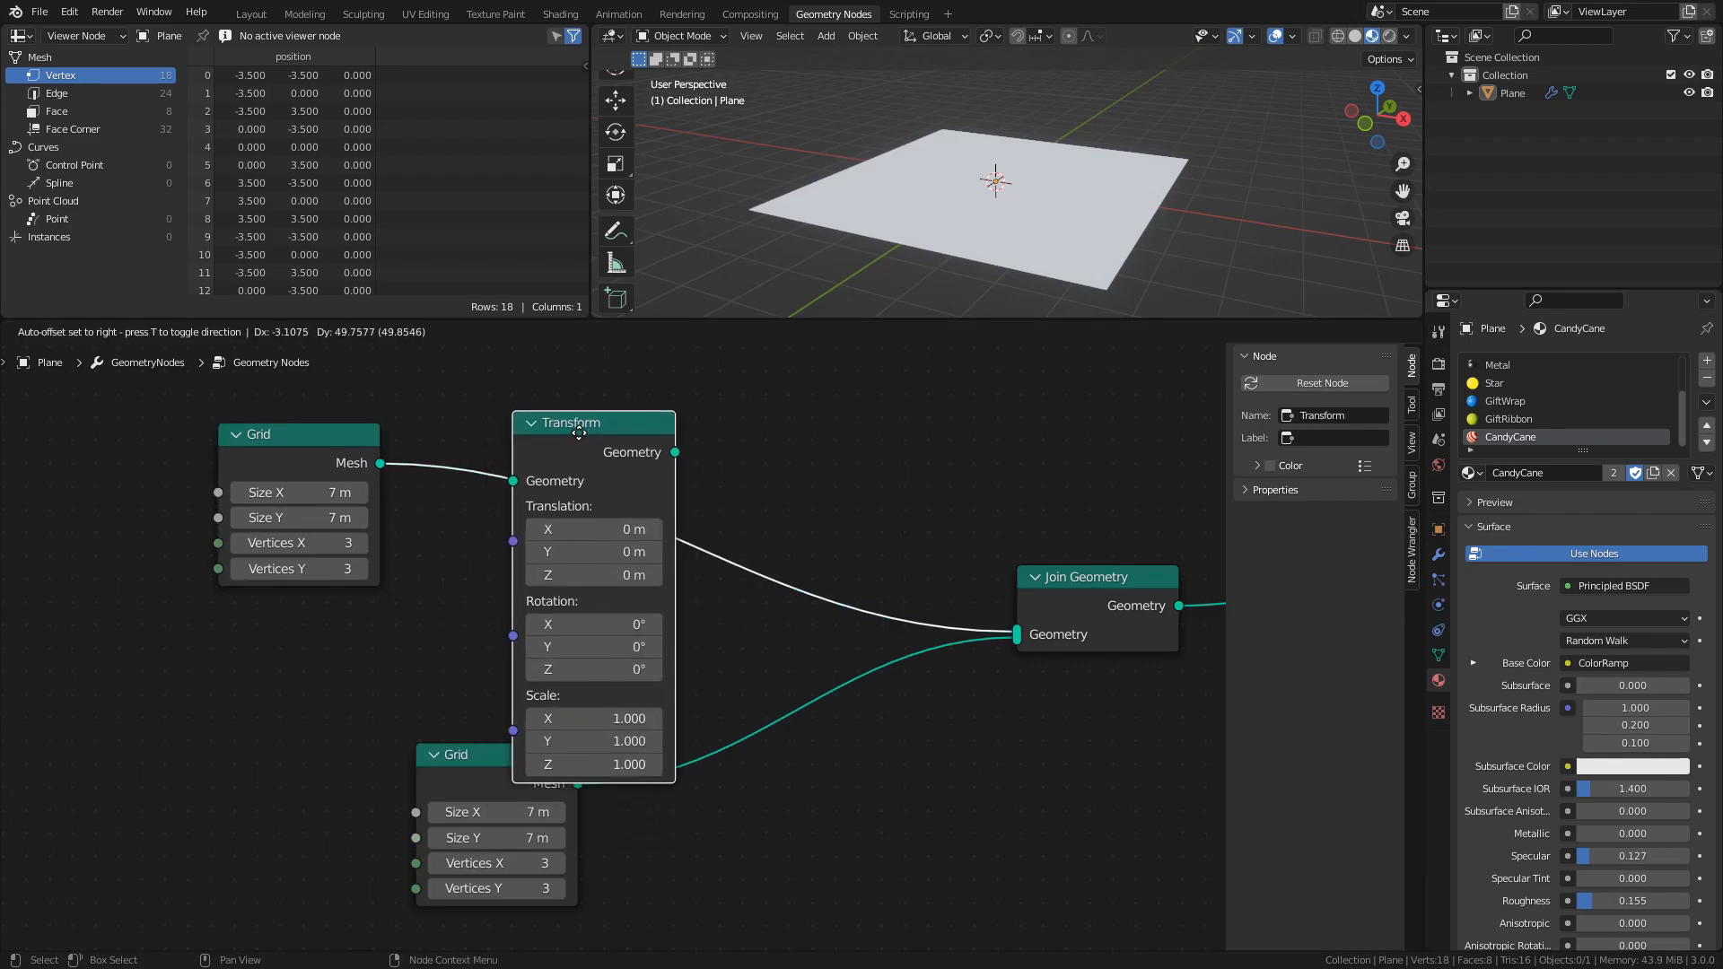
pyautogui.click(572, 439)
pyautogui.hotkey('ctrl', 's')
# Set the Transform node's Z translation to 3 m to raise the upper grid as a ceiling
pyautogui.click(702, 597)
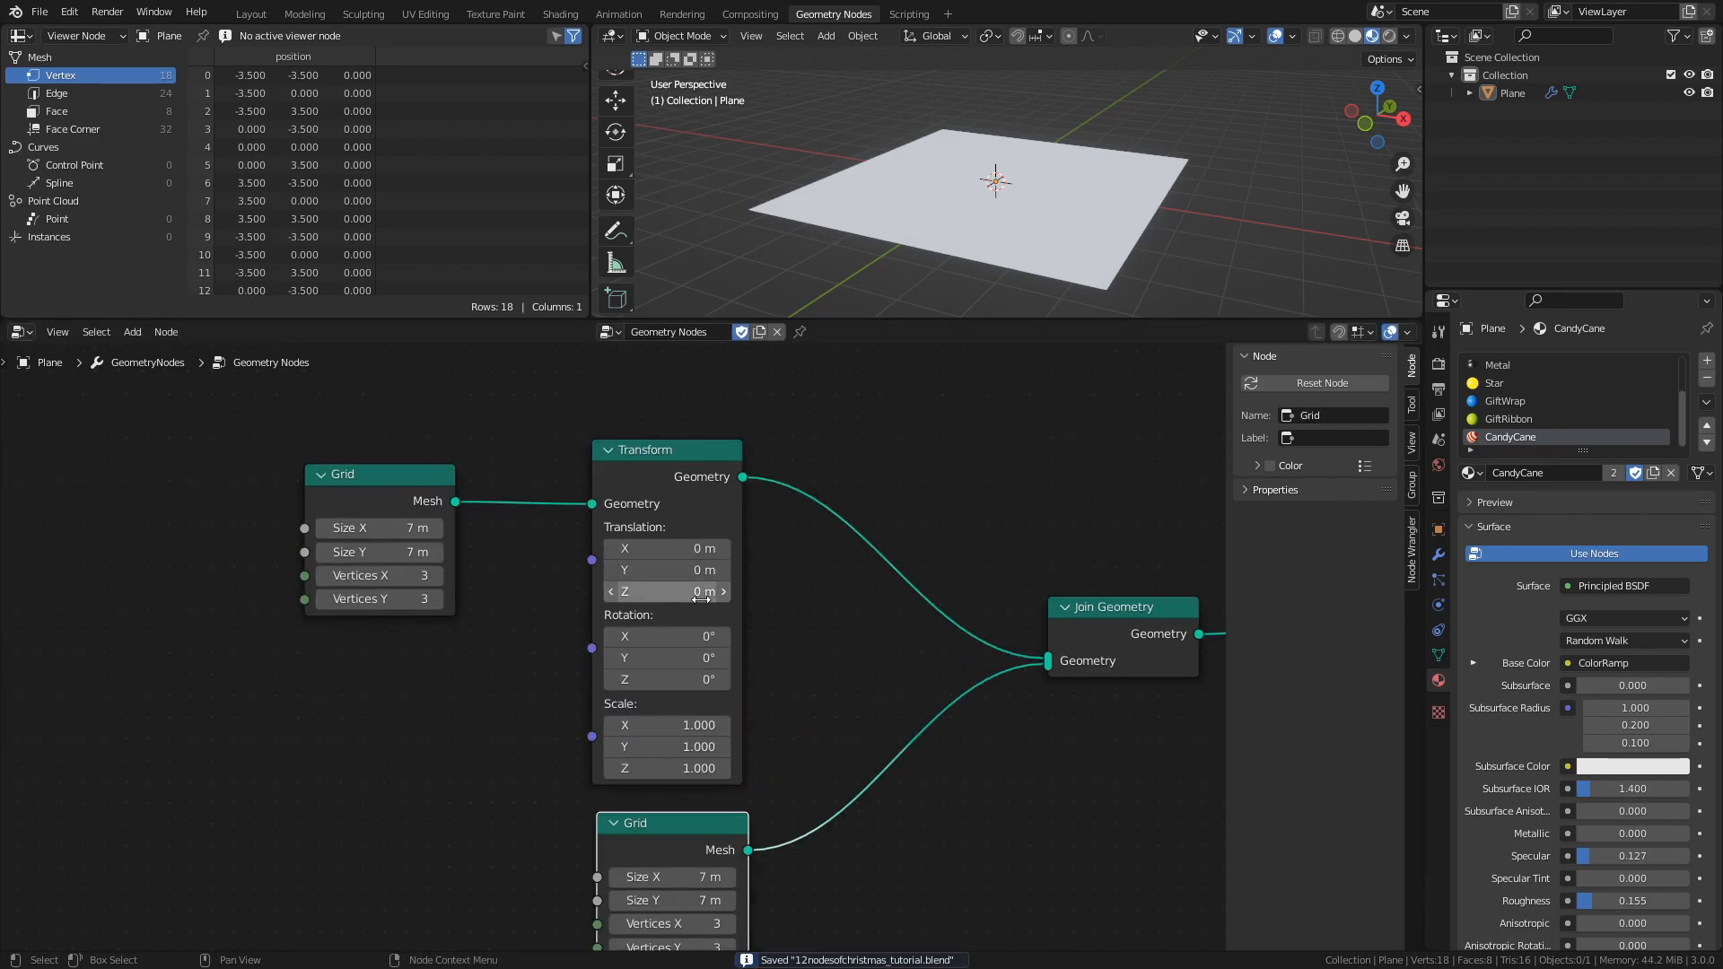
pyautogui.write('3')
pyautogui.press('Return')
pyautogui.moveTo(1022, 194)
pyautogui.mouseDown(button='middle')
pyautogui.moveTo(1000, 143)
pyautogui.moveTo(1019, 166)
pyautogui.mouseUp(button='middle')
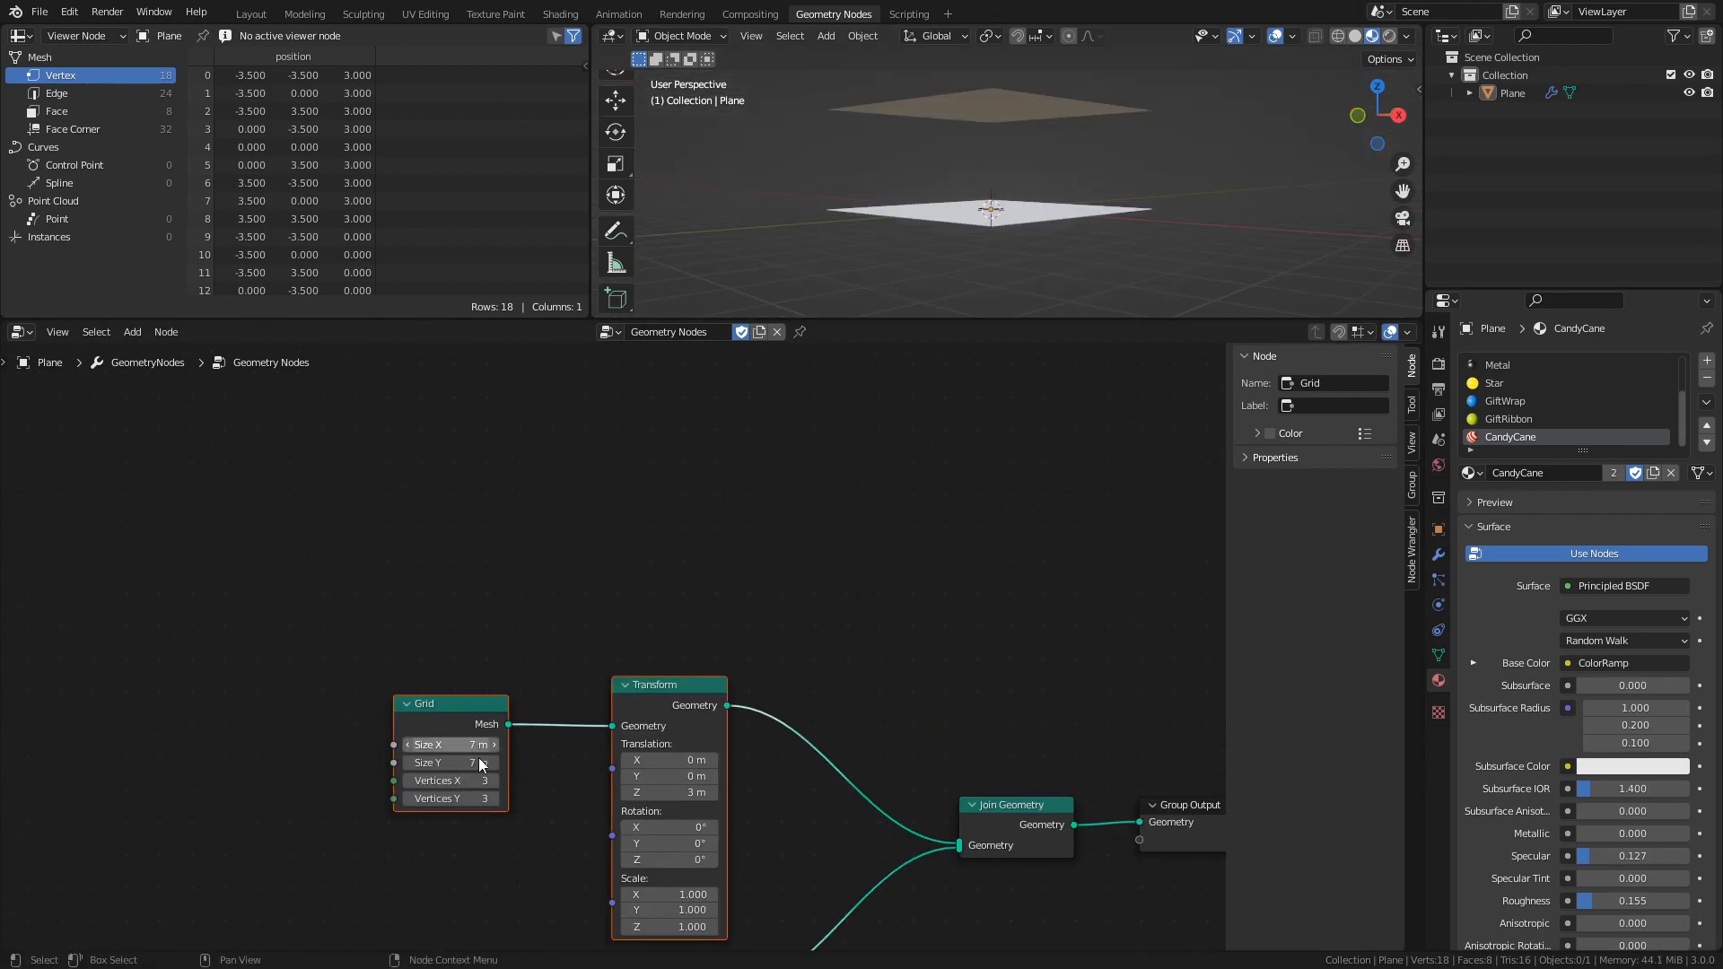
# Move both Grid nodes and the Transform node up in the node tree to make room below
pyautogui.press('g')
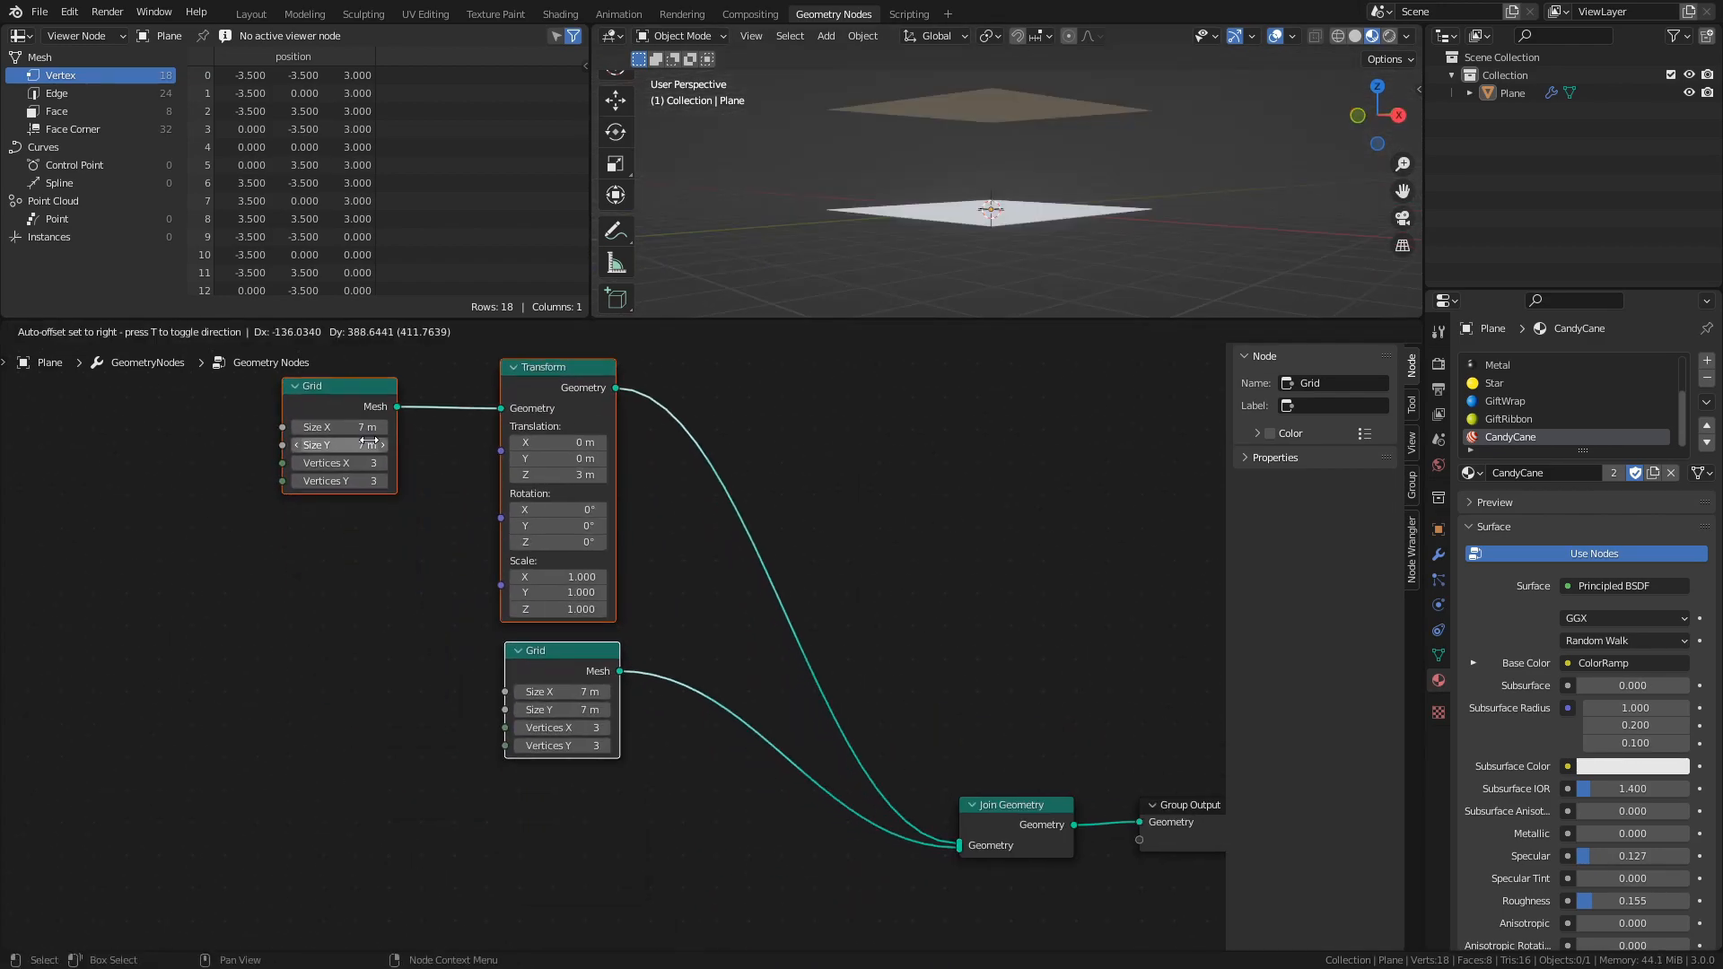
pyautogui.click(366, 376)
pyautogui.moveTo(401, 718); pyautogui.dragTo(399, 730)
pyautogui.moveTo(411, 767); pyautogui.dragTo(502, 871, button='middle')
# Duplicate the ceiling's Grid and Transform pair, place it below the floor Grid and connect it to Join Geometry
pyautogui.moveTo(246, 417); pyautogui.dragTo(716, 537)
pyautogui.moveTo(415, 721); pyautogui.dragTo(434, 434, button='middle')
pyautogui.hotkey('shift', 'd')
pyautogui.click(407, 908)
pyautogui.moveTo(793, 735); pyautogui.dragTo(615, 662, button='middle')
pyautogui.click(553, 533)
pyautogui.moveTo(517, 536); pyautogui.dragTo(886, 592)
pyautogui.moveTo(527, 648); pyautogui.dragTo(670, 593, button='middle')
# Set the new Transform's X rotation to 90° and Y translation to 3.5 m for the first wall, and save
pyautogui.click(603, 601)
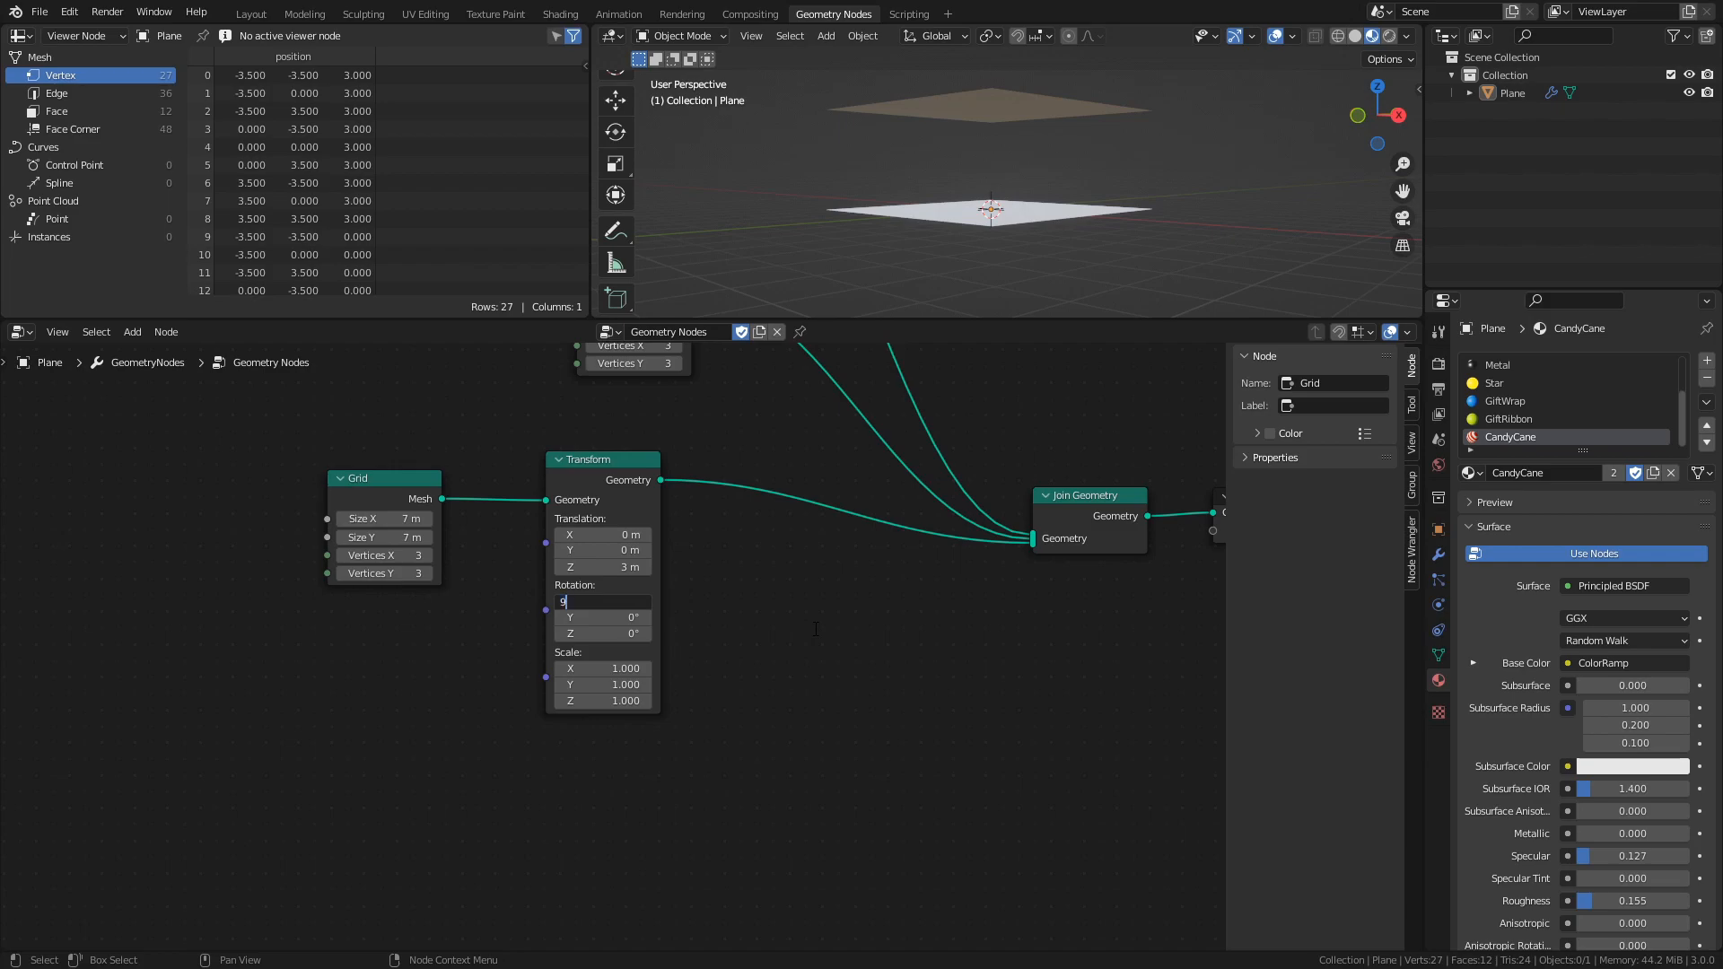
pyautogui.press('Return')
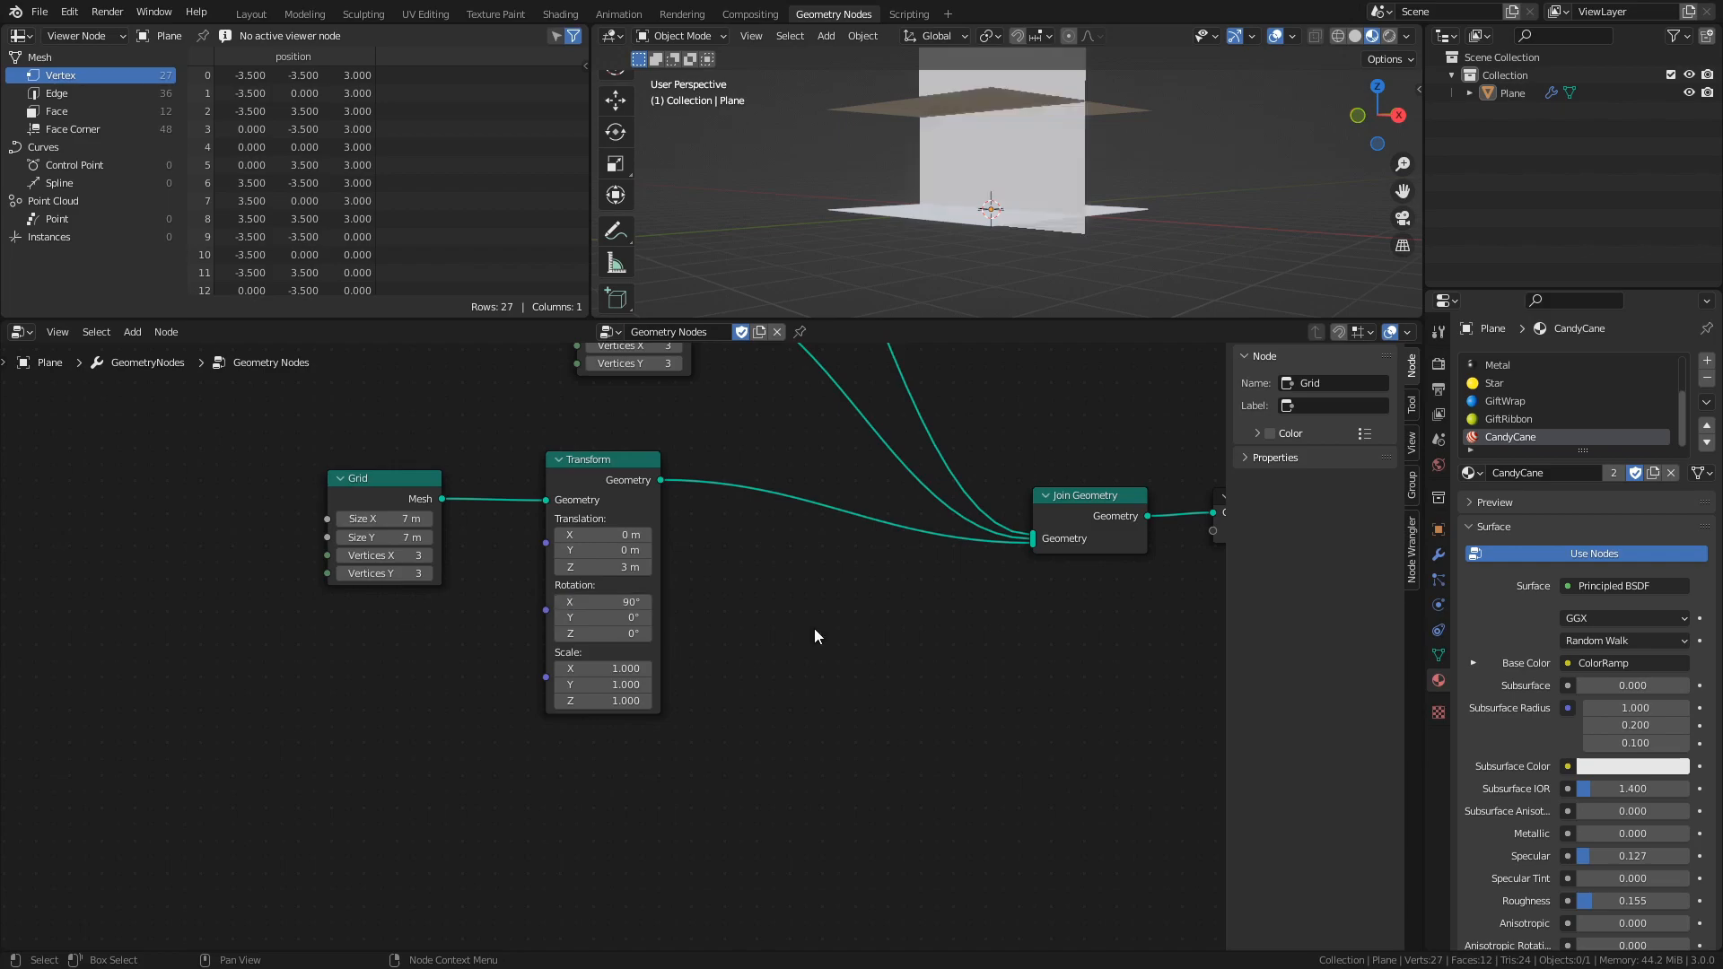
pyautogui.click(600, 552)
pyautogui.write('3.5')
pyautogui.press('Return')
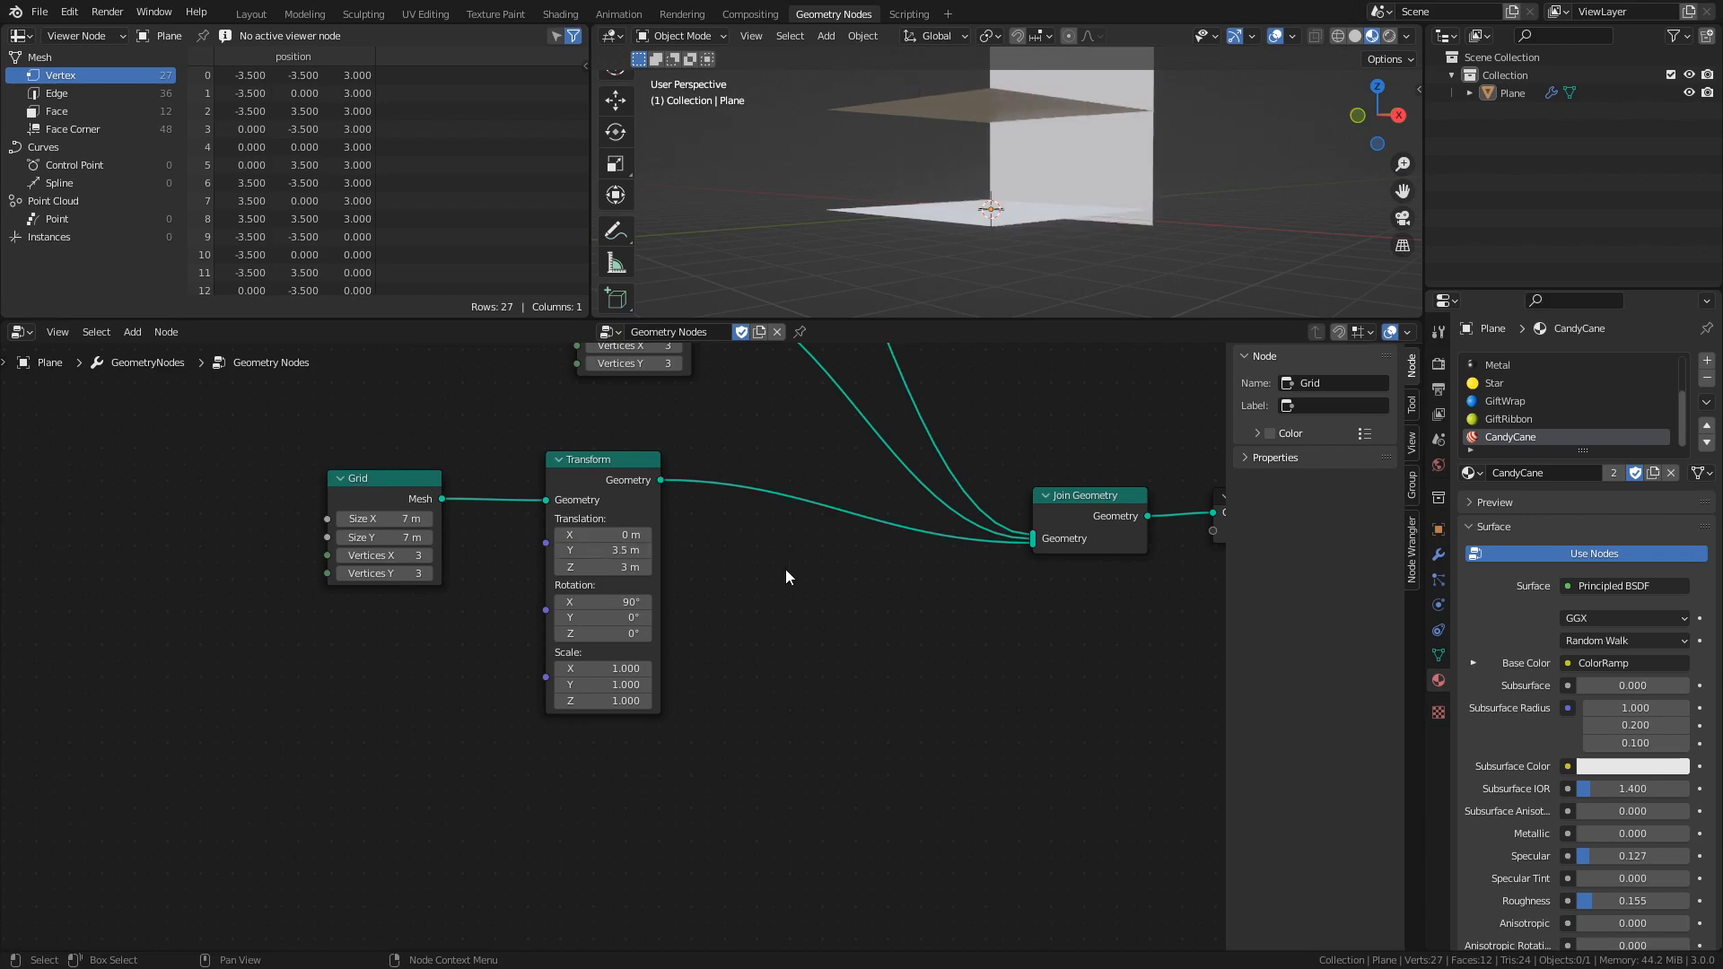
pyautogui.moveTo(1106, 95); pyautogui.dragTo(1033, 207, button='middle')
pyautogui.hotkey('ctrl', 's')
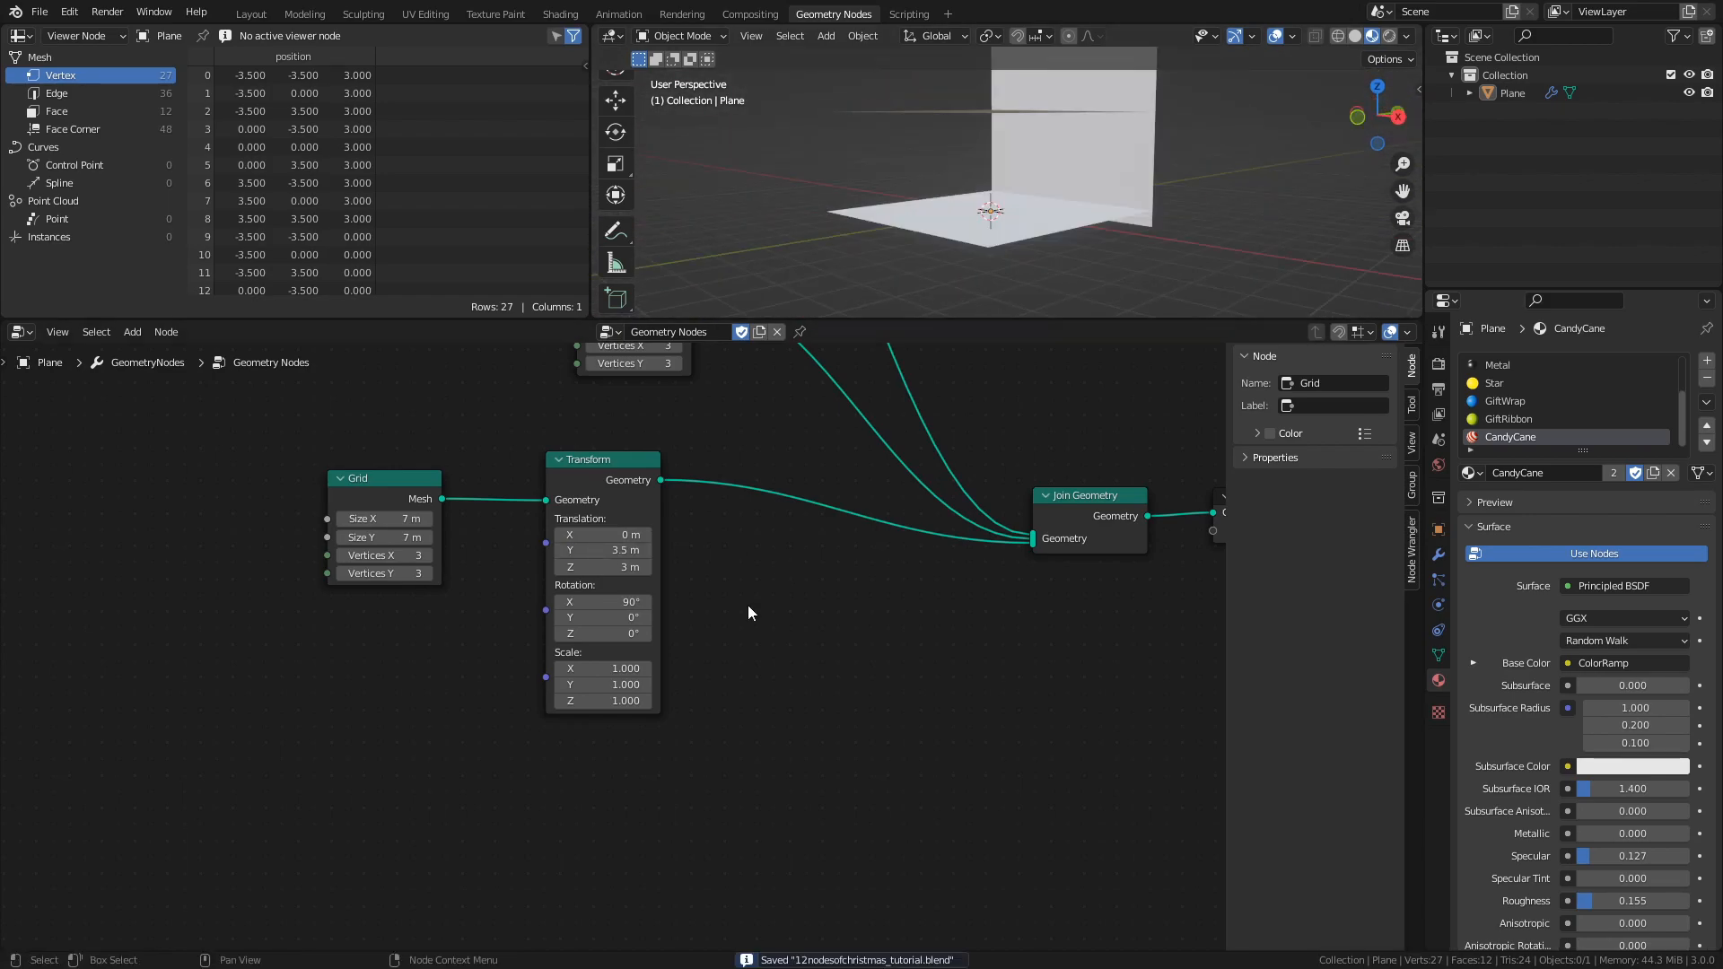
# Duplicate the first wall's Grid and Transform pair below it and connect the copy to Join Geometry
pyautogui.moveTo(751, 596); pyautogui.dragTo(757, 555, button='middle')
pyautogui.moveTo(235, 376); pyautogui.dragTo(650, 525)
pyautogui.hotkey('shift', 'd')
pyautogui.click(665, 800)
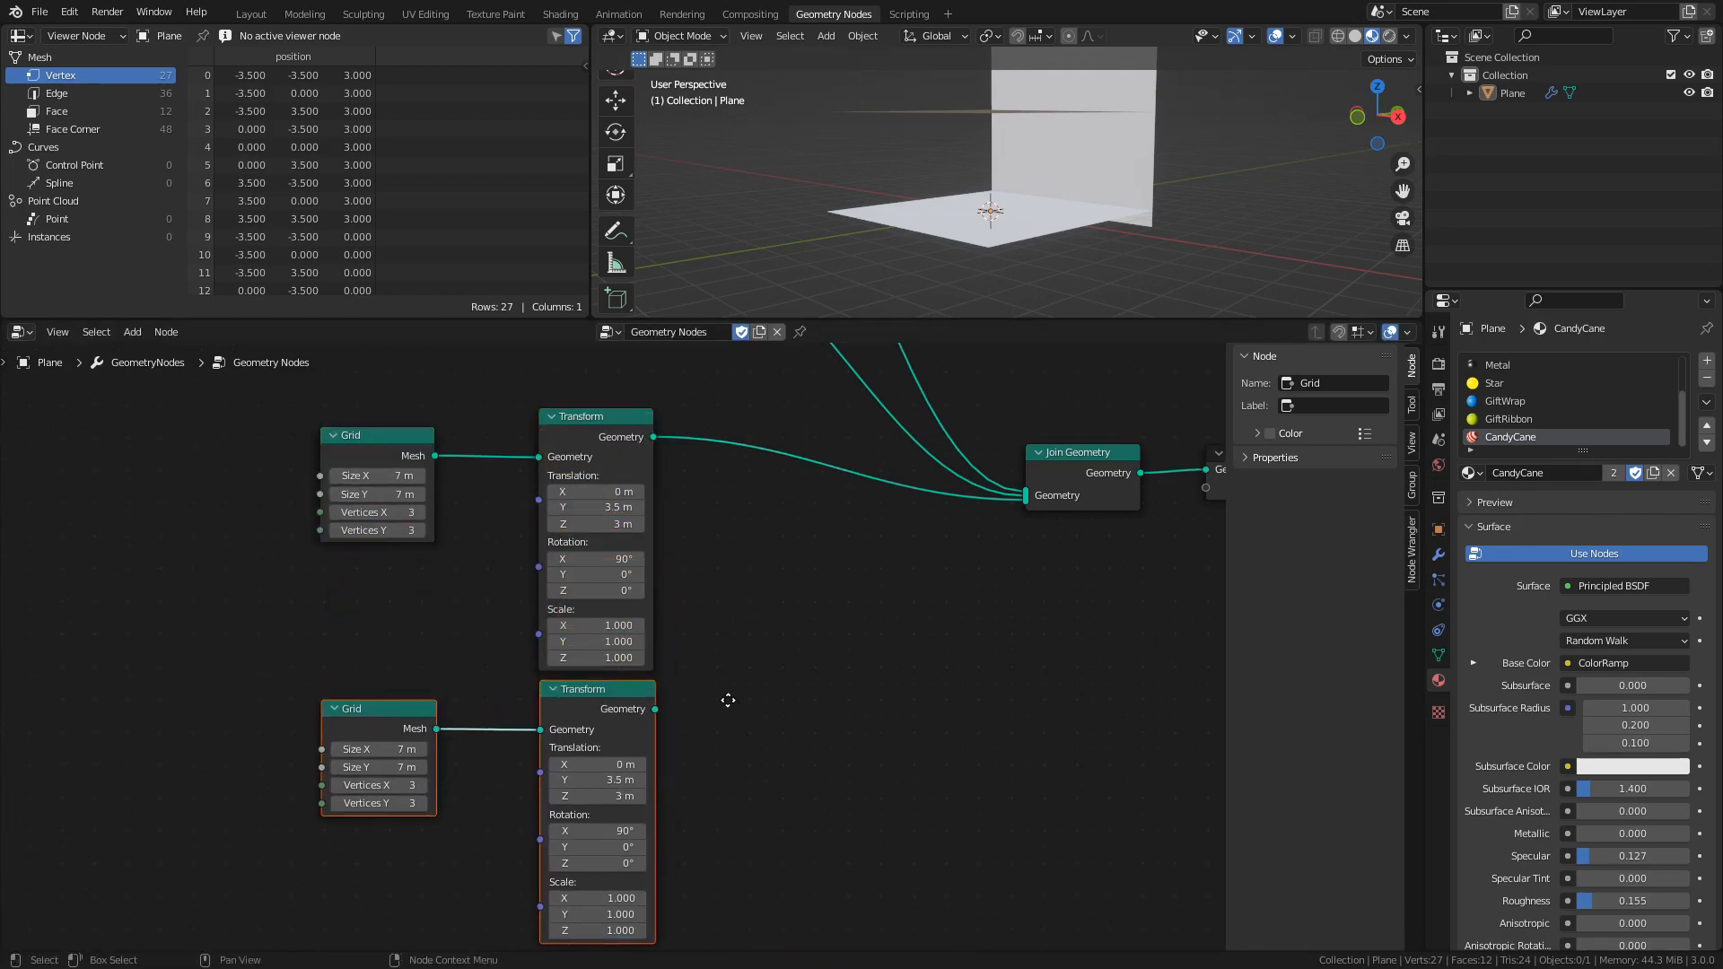
pyautogui.moveTo(731, 705); pyautogui.dragTo(660, 628, button='middle')
pyautogui.moveTo(623, 637); pyautogui.dragTo(994, 426)
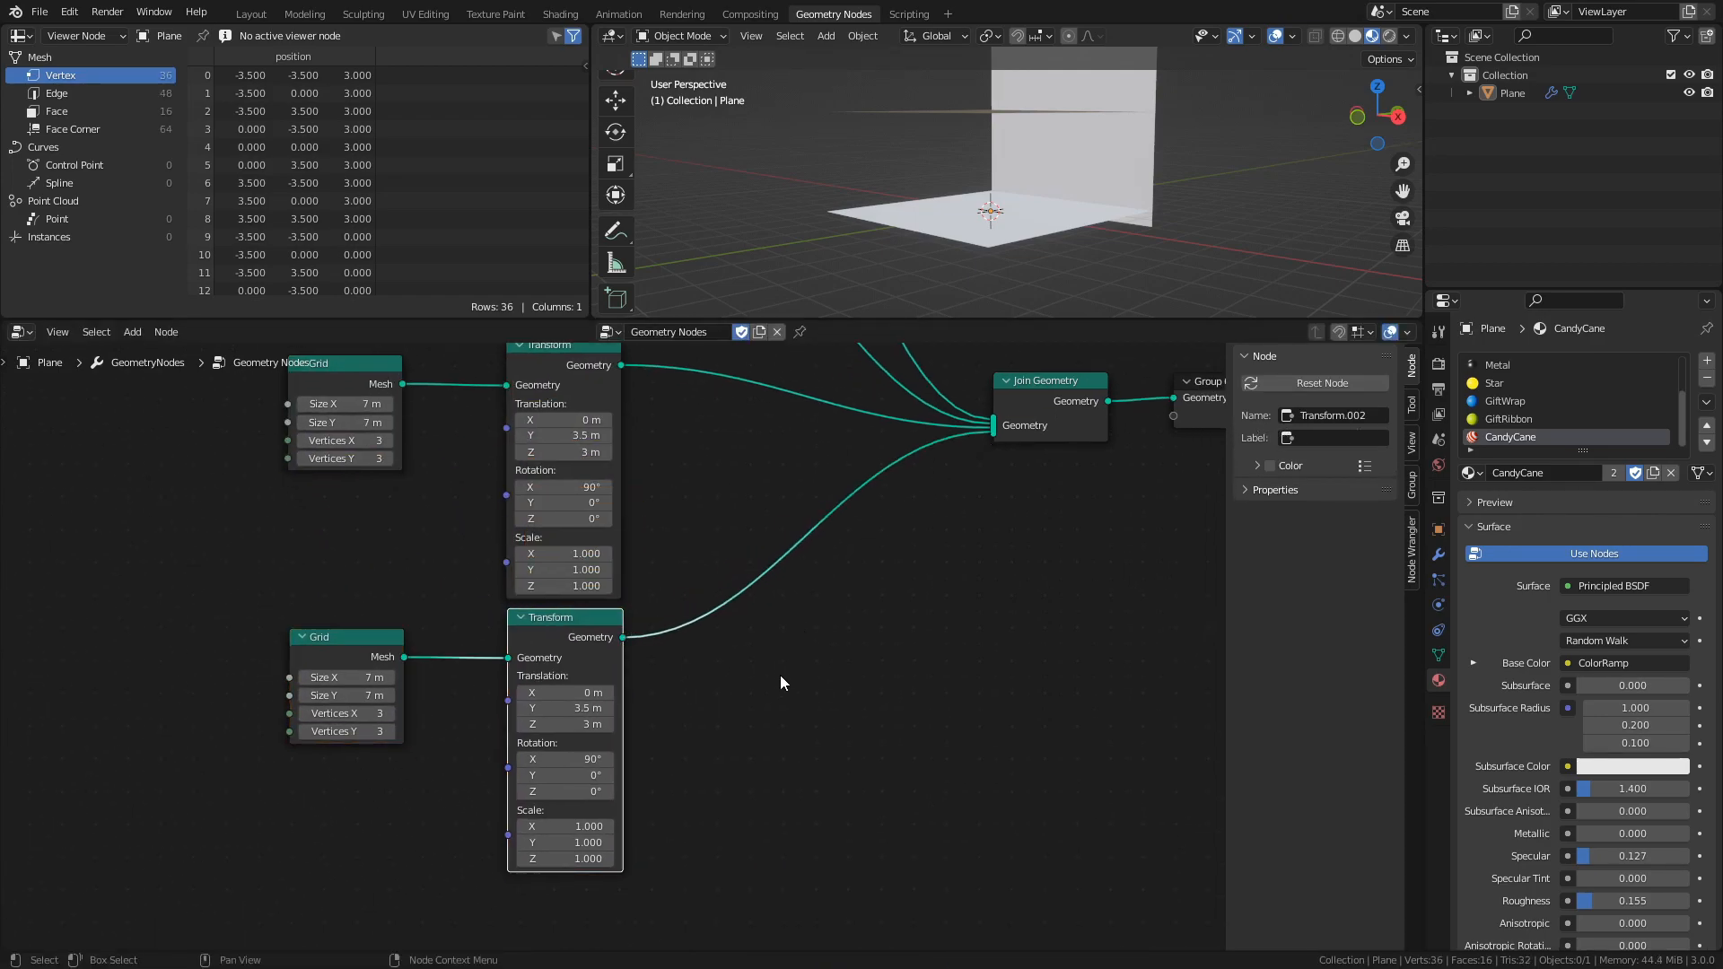
# Set the second wall's Z rotation to 90° and its Y translation to 0 m
pyautogui.moveTo(585, 797); pyautogui.dragTo(641, 745, button='middle')
pyautogui.click(640, 741)
pyautogui.write('90')
pyautogui.press('Return')
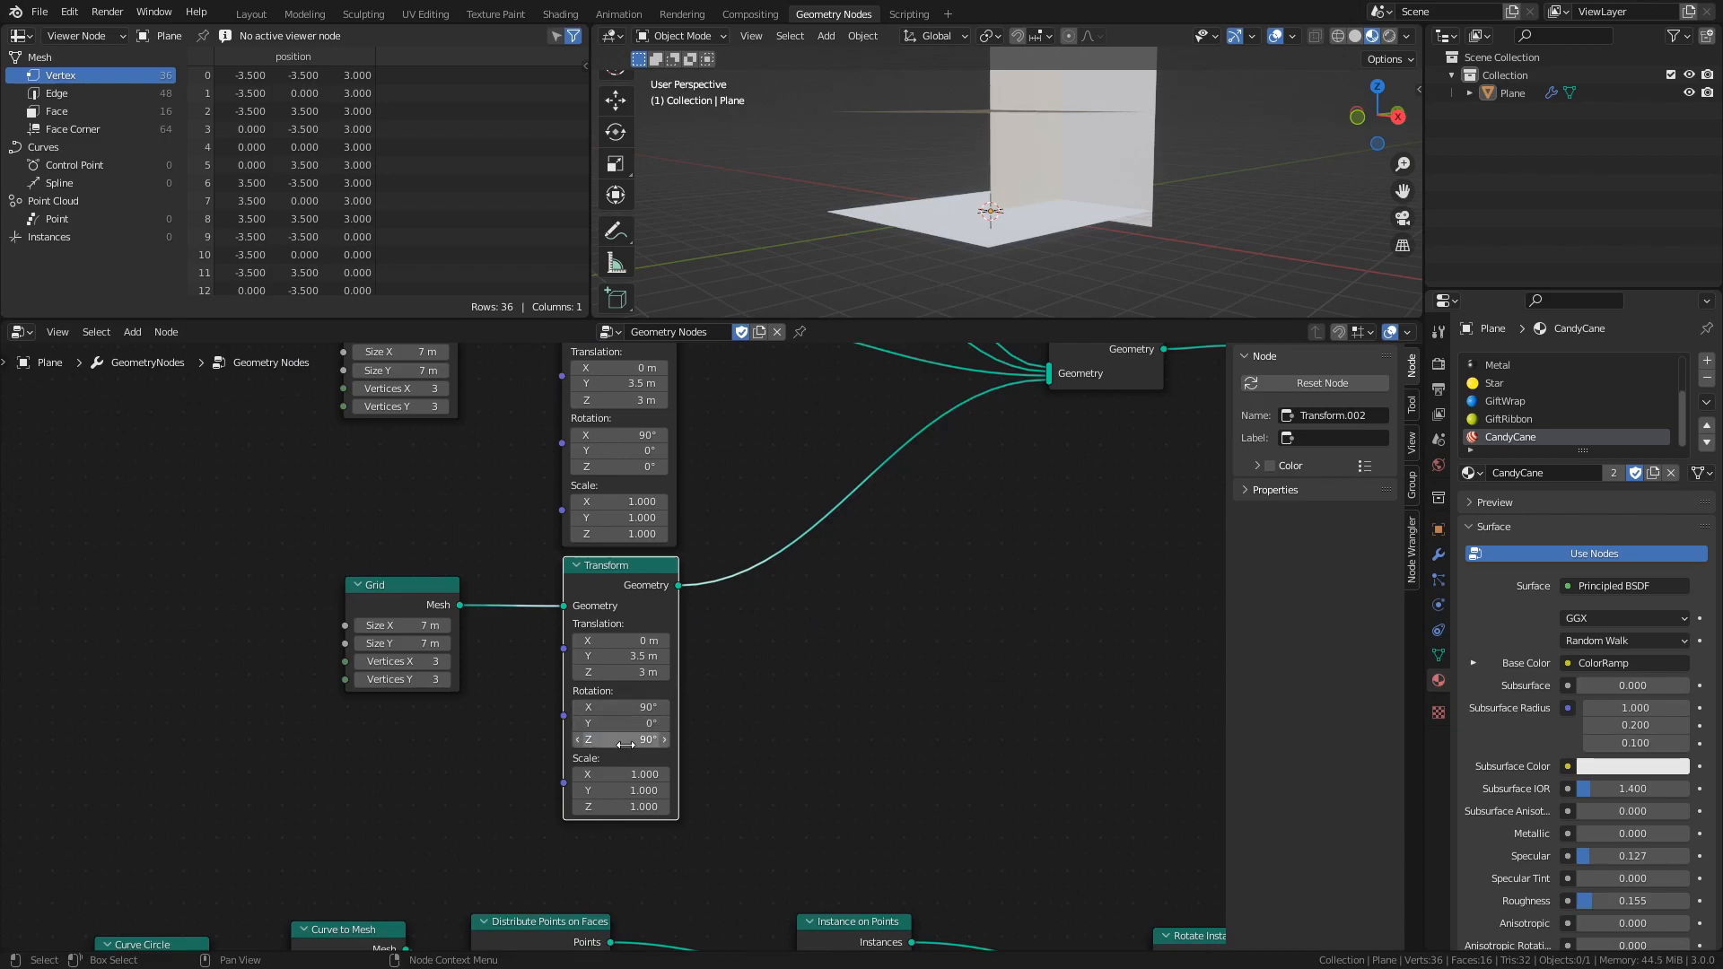
pyautogui.click(622, 656)
pyautogui.write('0')
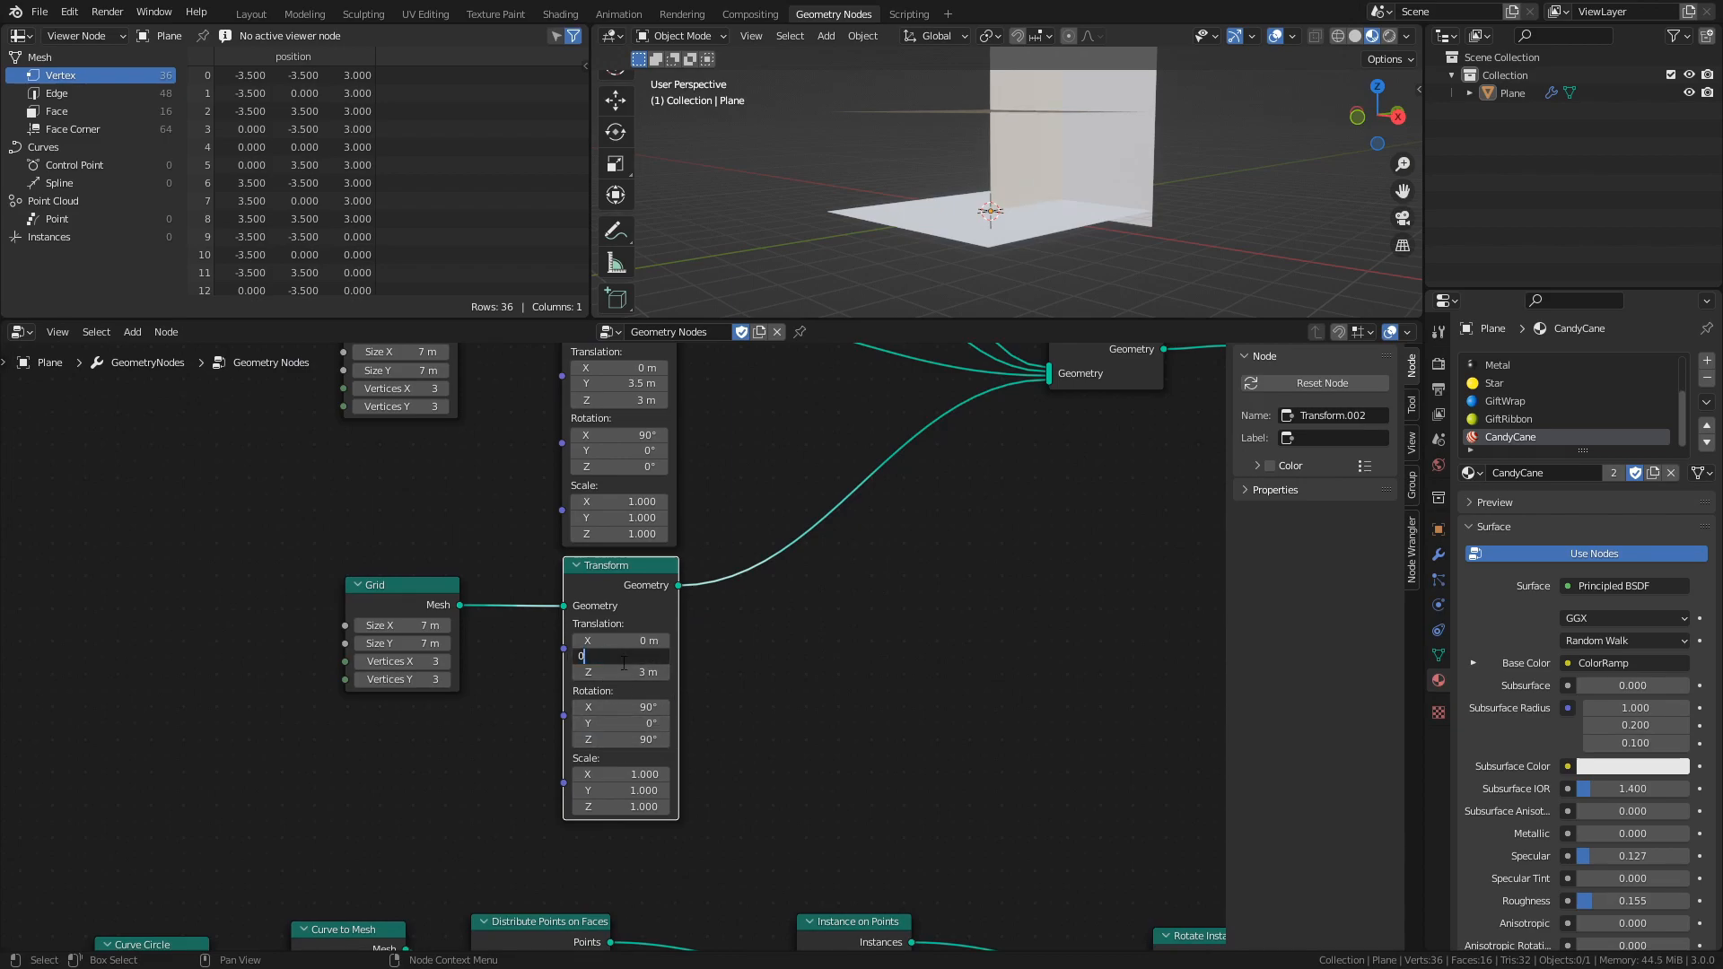
pyautogui.press('Return')
# Try an X translation of 3.5 m for the second wall
pyautogui.click(622, 640)
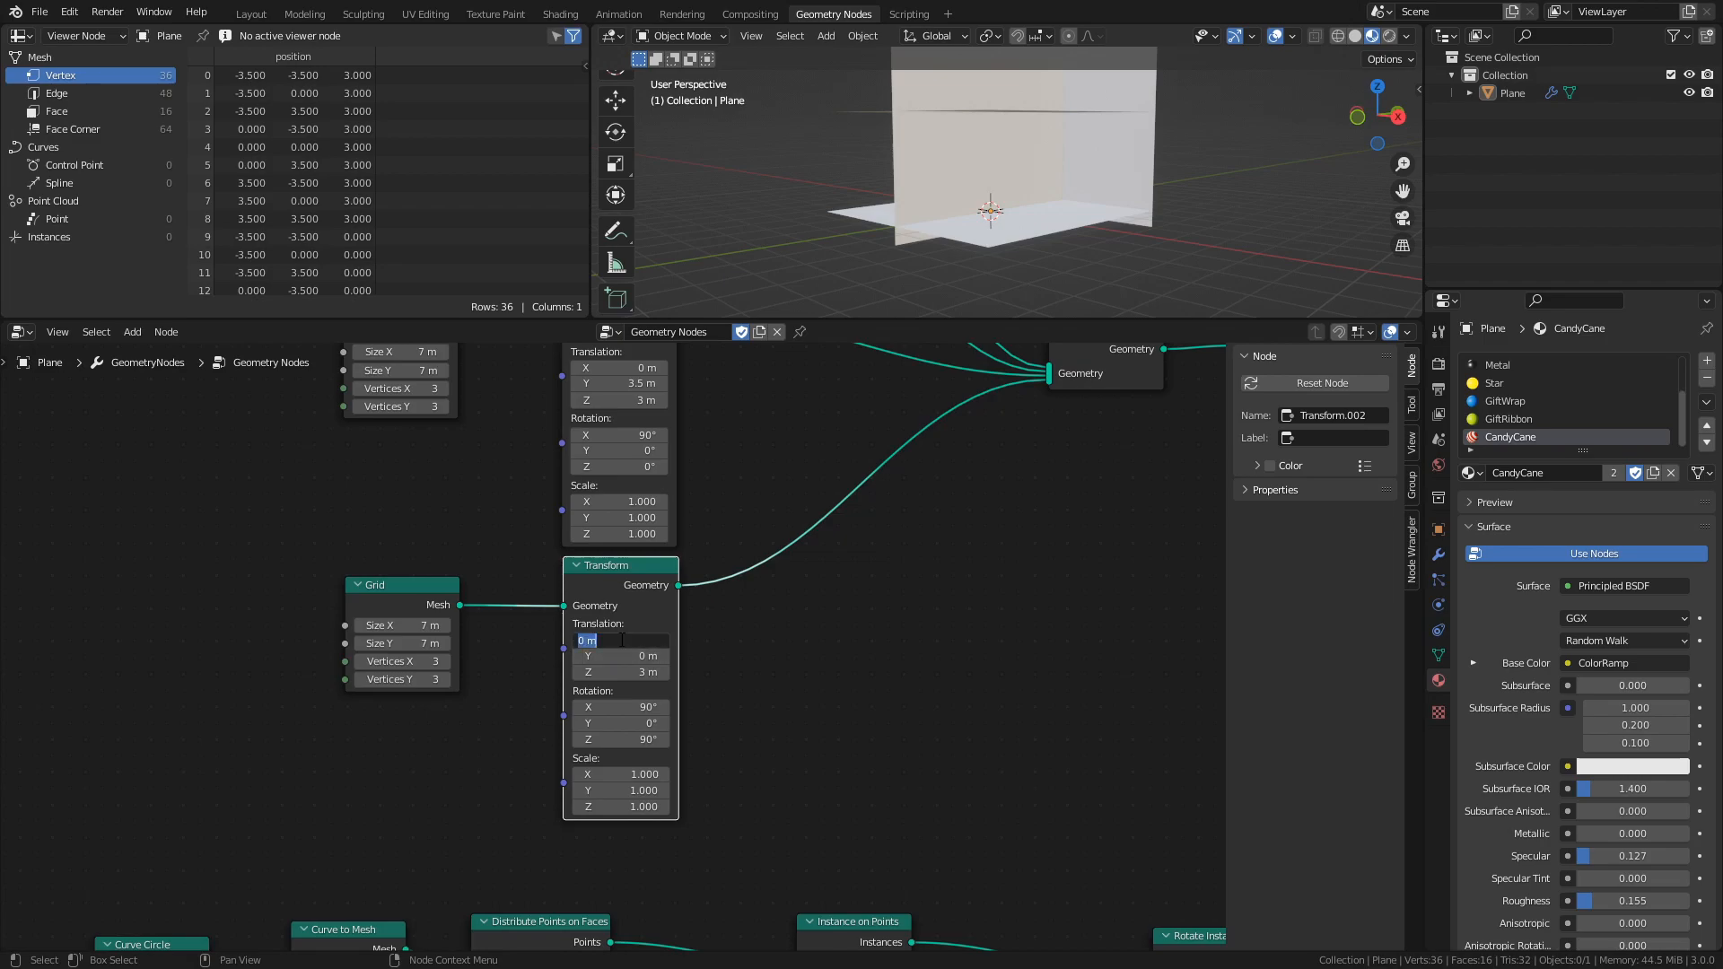
pyautogui.write('3.5')
pyautogui.press('Return')
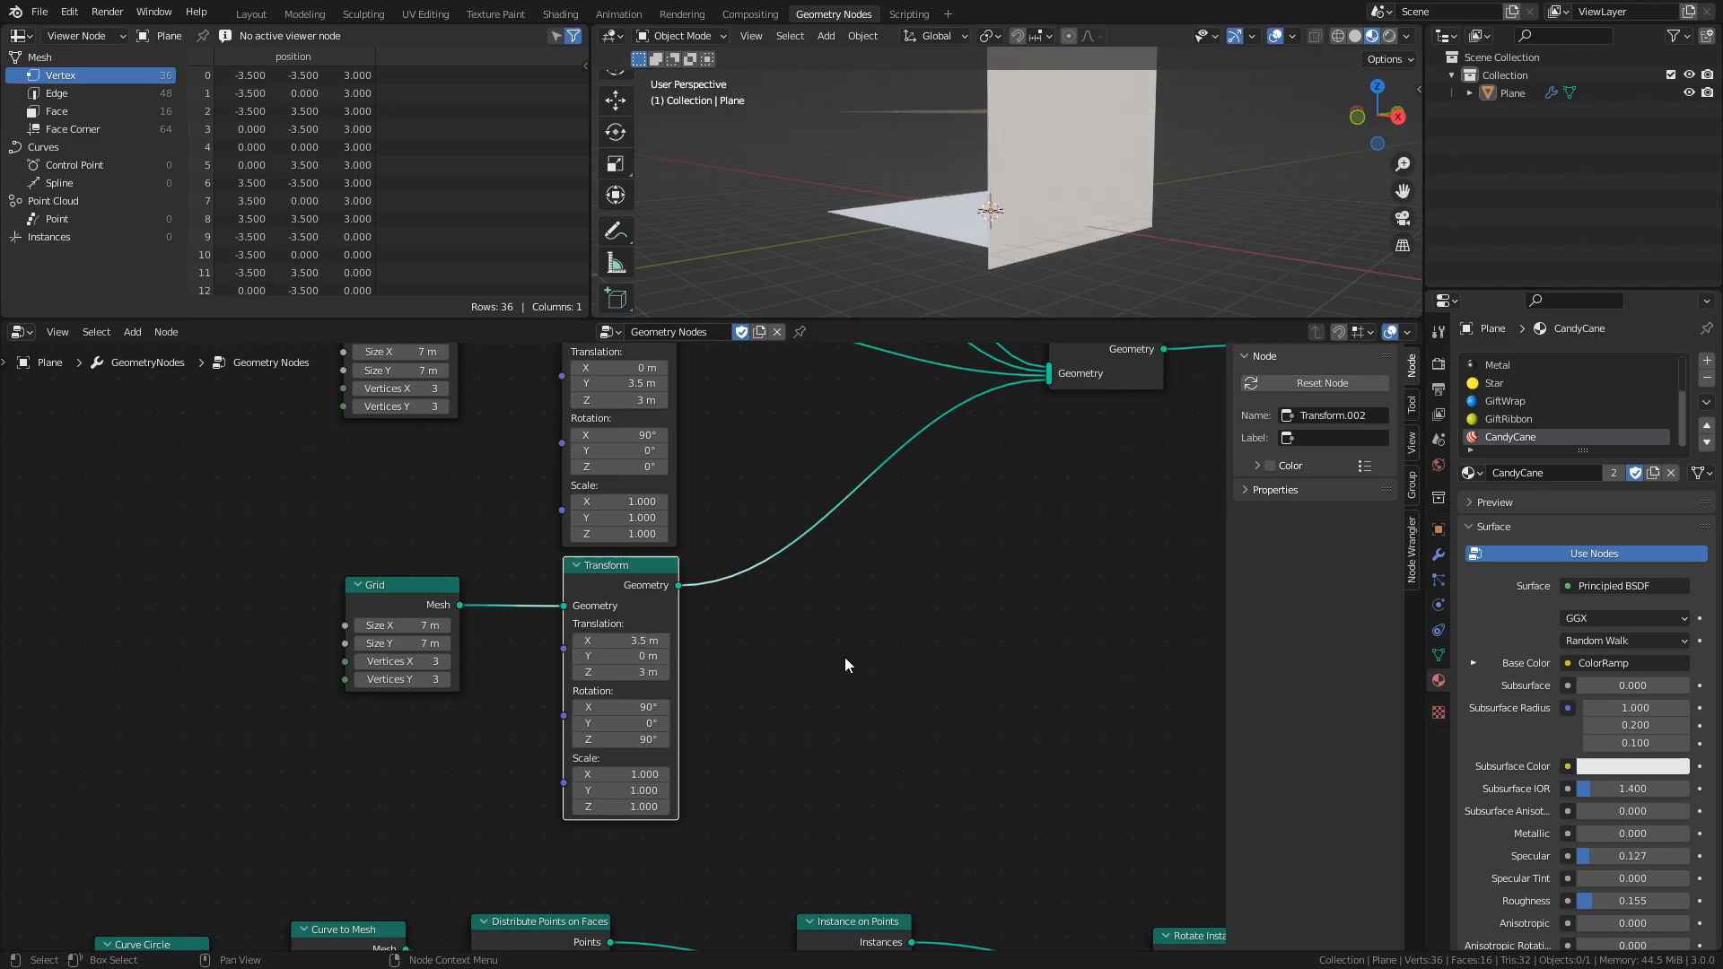
# Set the second wall's X translation to -3.5 m and check its placement in the viewport
pyautogui.click(638, 641)
pyautogui.press('BackSpace')
pyautogui.write('-3.5')
pyautogui.press('Return')
pyautogui.moveTo(794, 184); pyautogui.dragTo(1025, 175, button='middle')
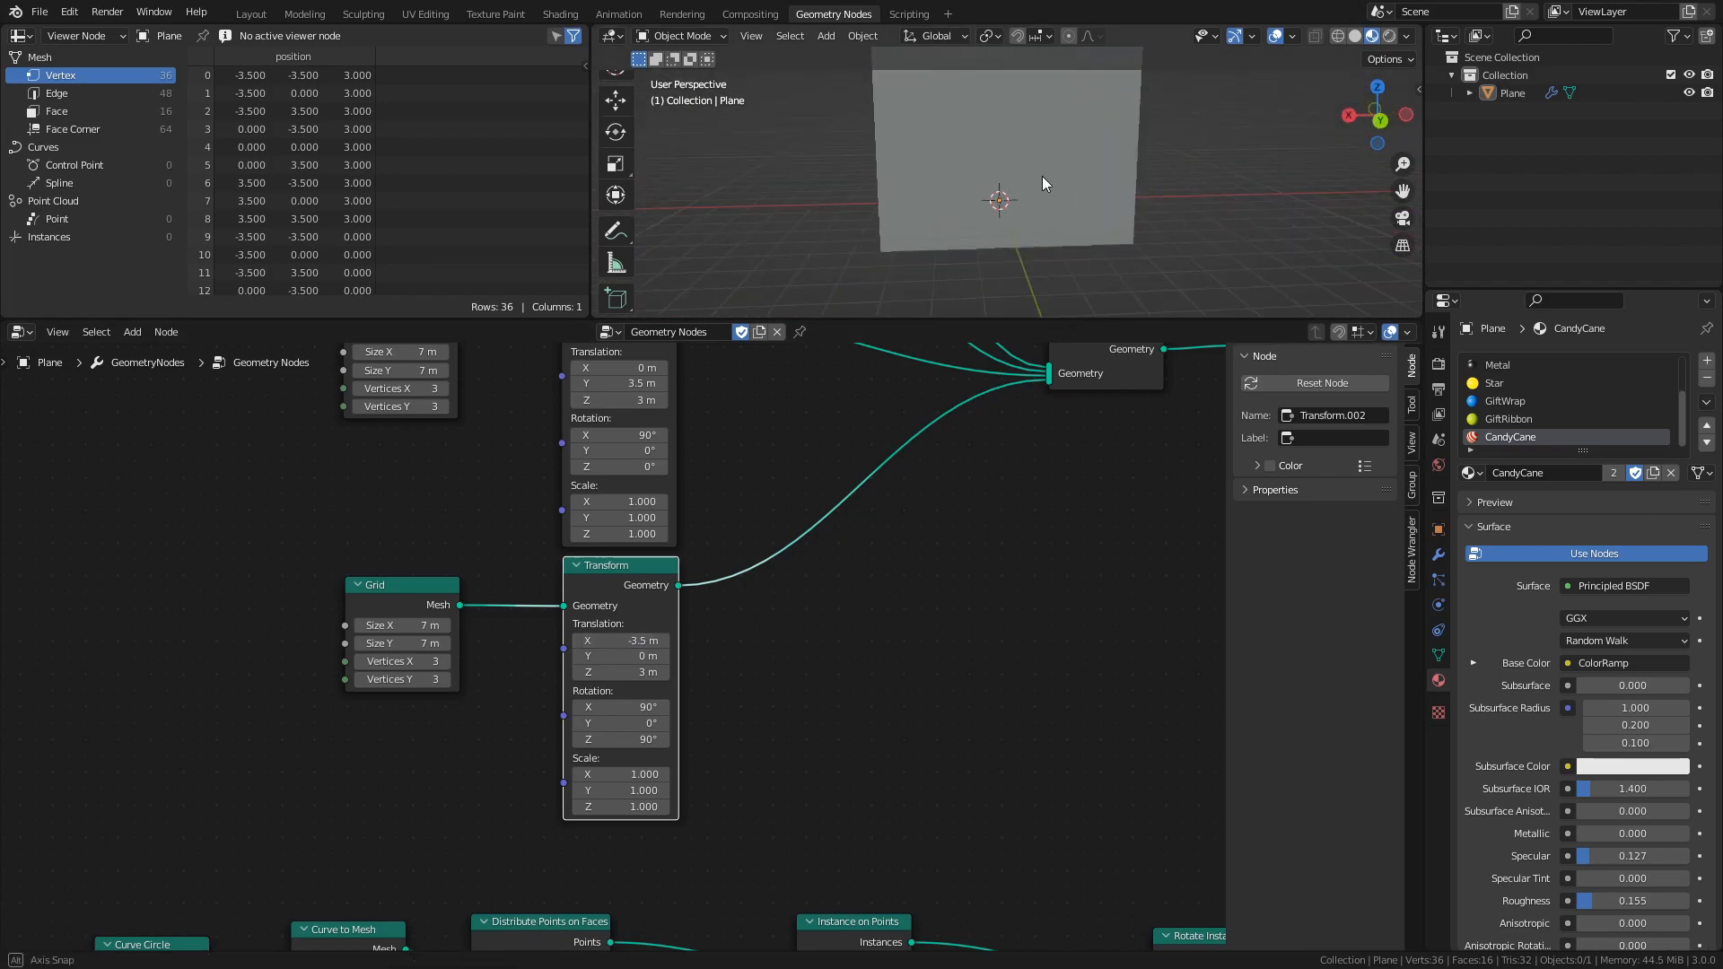
pyautogui.moveTo(1025, 174); pyautogui.dragTo(1194, 180, button='middle')
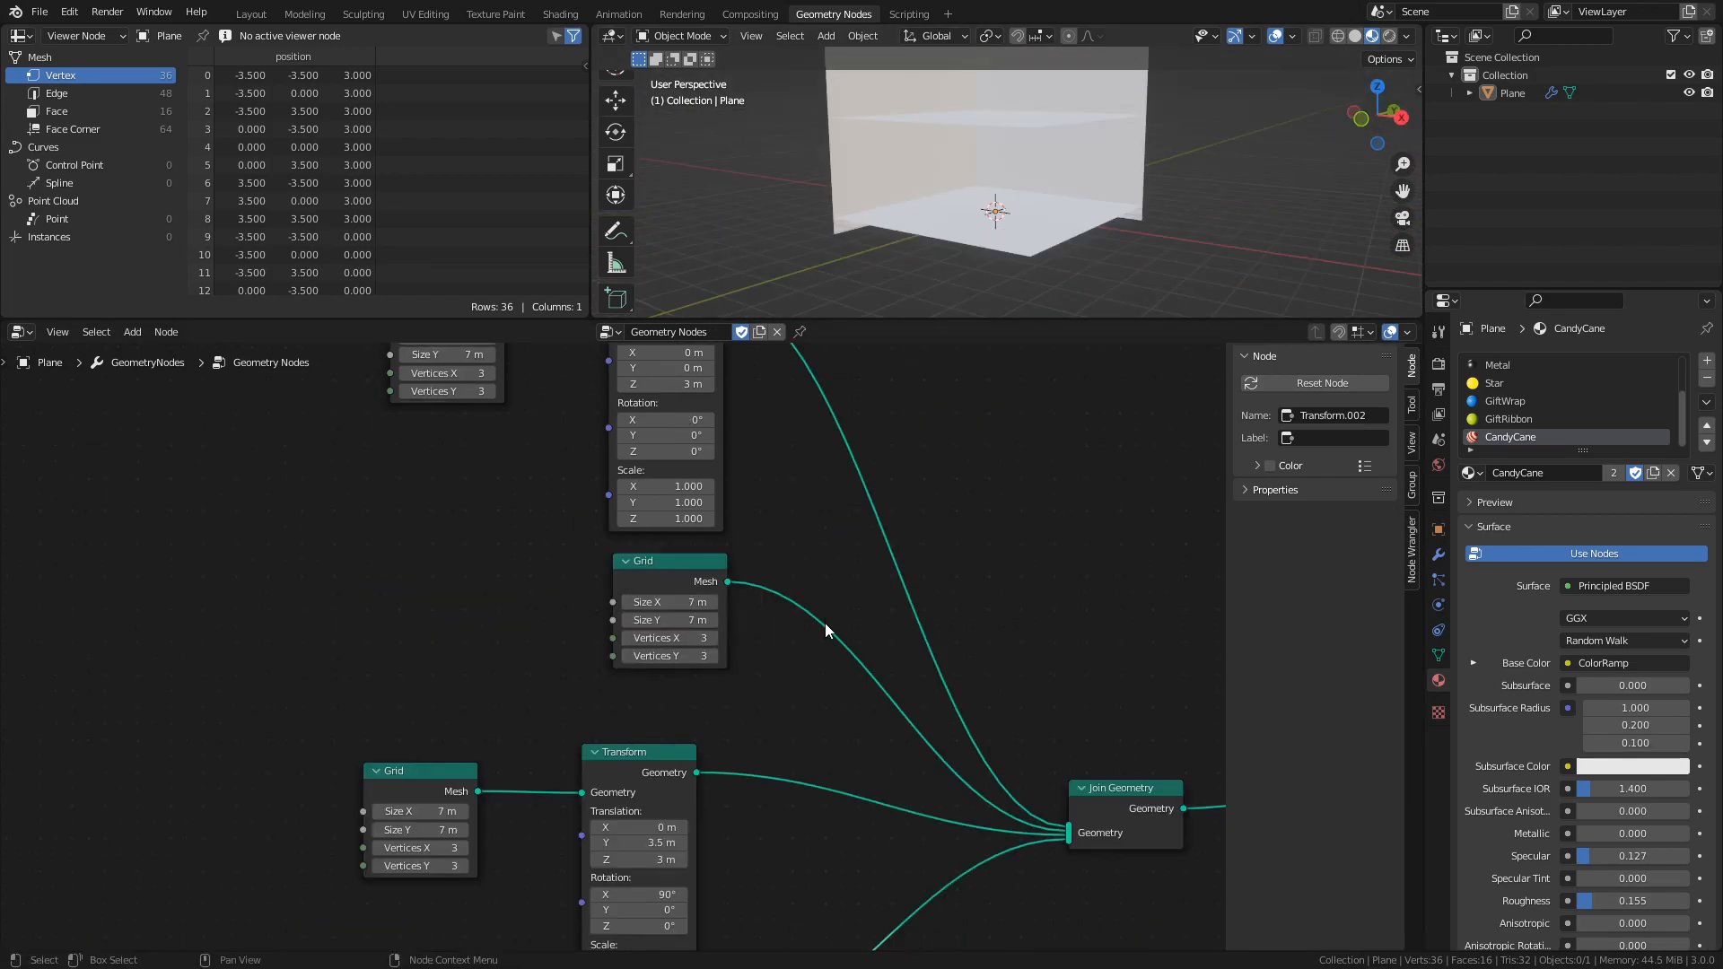
# Set Size X and Size Y to 14 m on both the ceiling Grid and the floor Grid
pyautogui.moveTo(826, 623); pyautogui.dragTo(840, 747, button='middle')
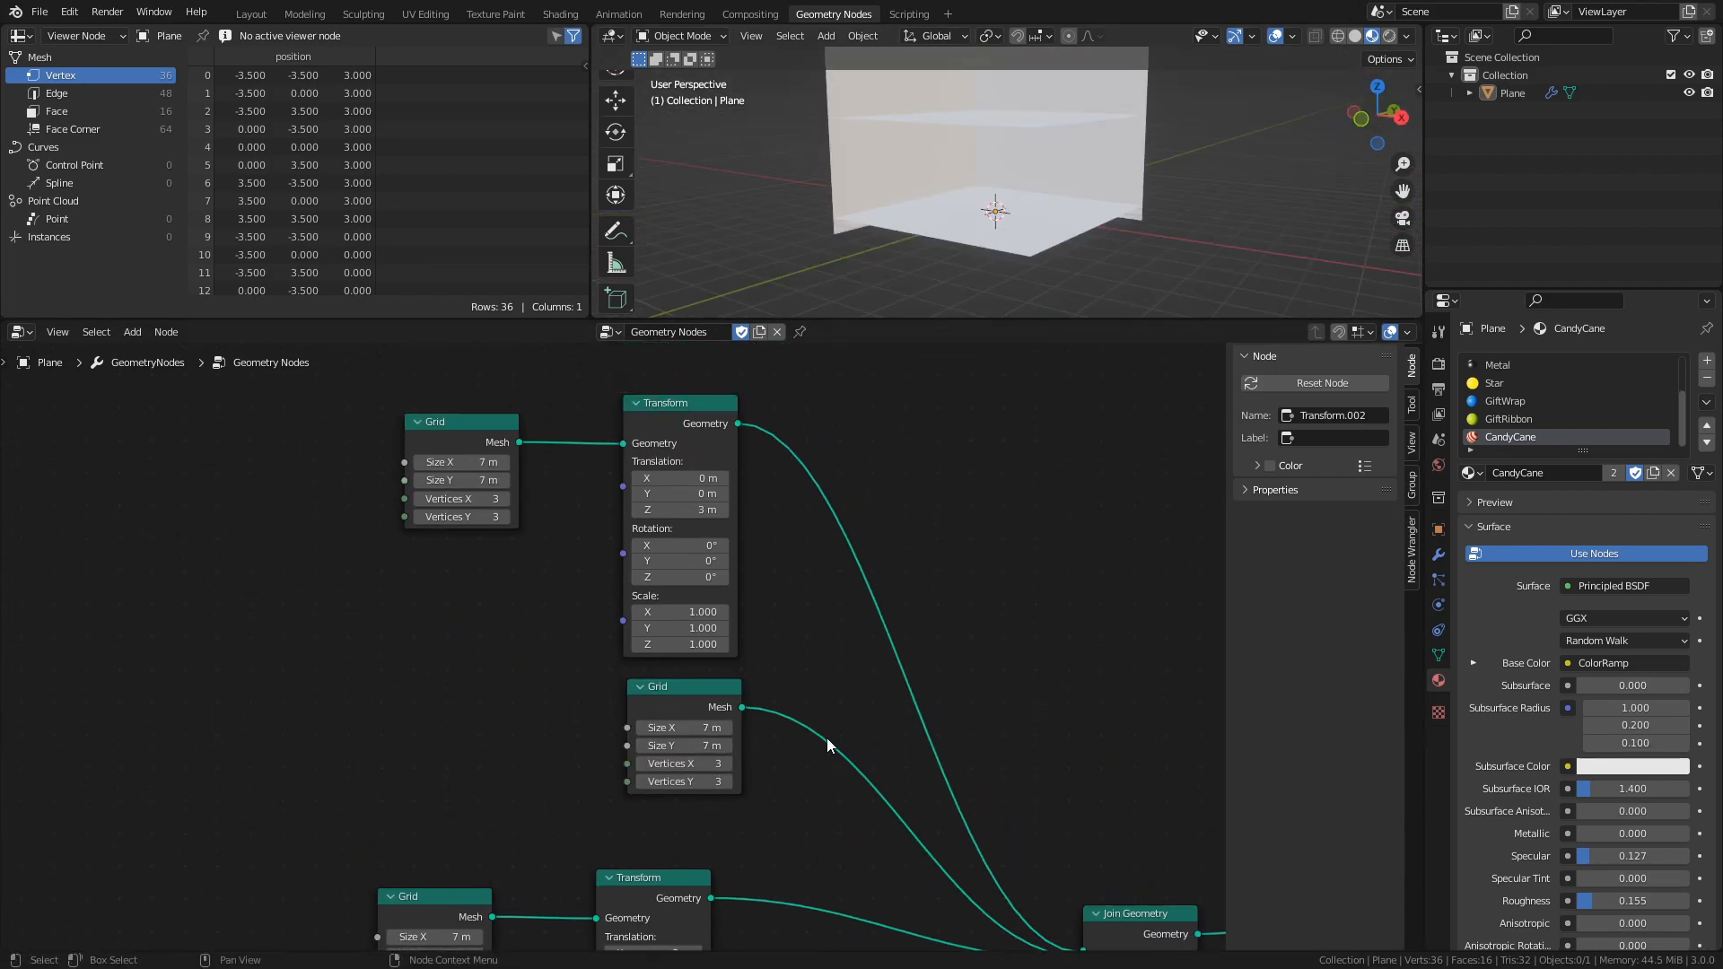
pyautogui.click(484, 463)
pyautogui.write('14')
pyautogui.press('Return')
pyautogui.moveTo(695, 745); pyautogui.dragTo(695, 730)
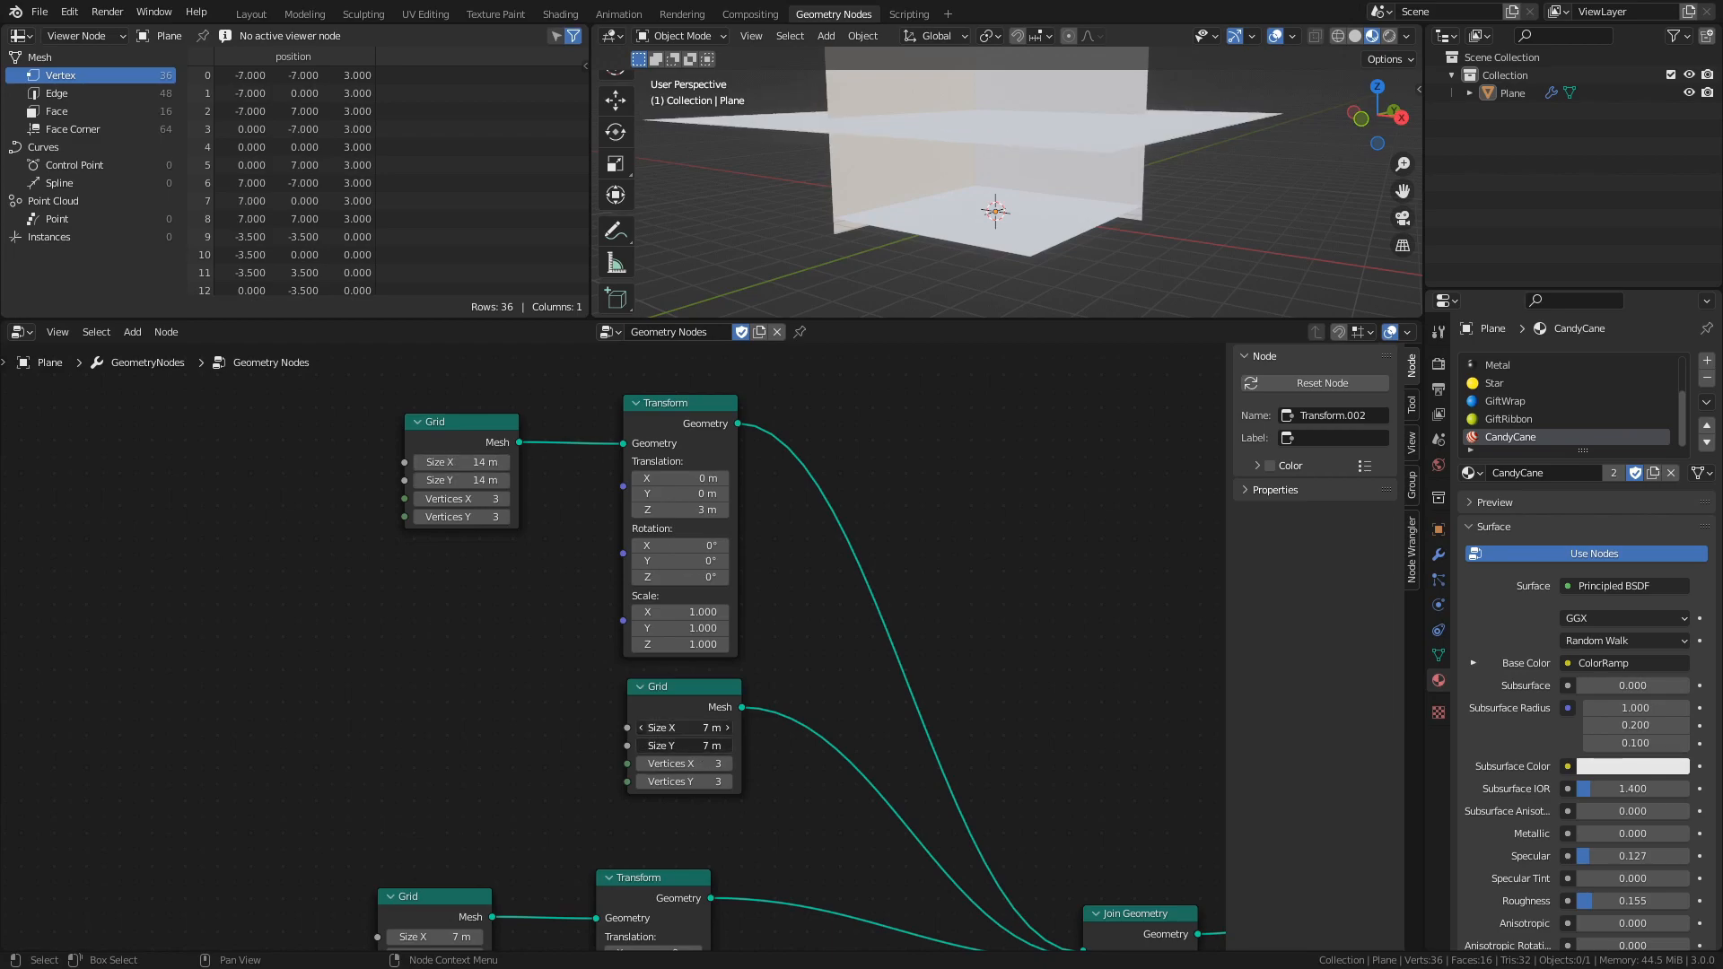
pyautogui.write('14')
pyautogui.press('Return')
pyautogui.moveTo(912, 283); pyautogui.dragTo(969, 297, button='middle')
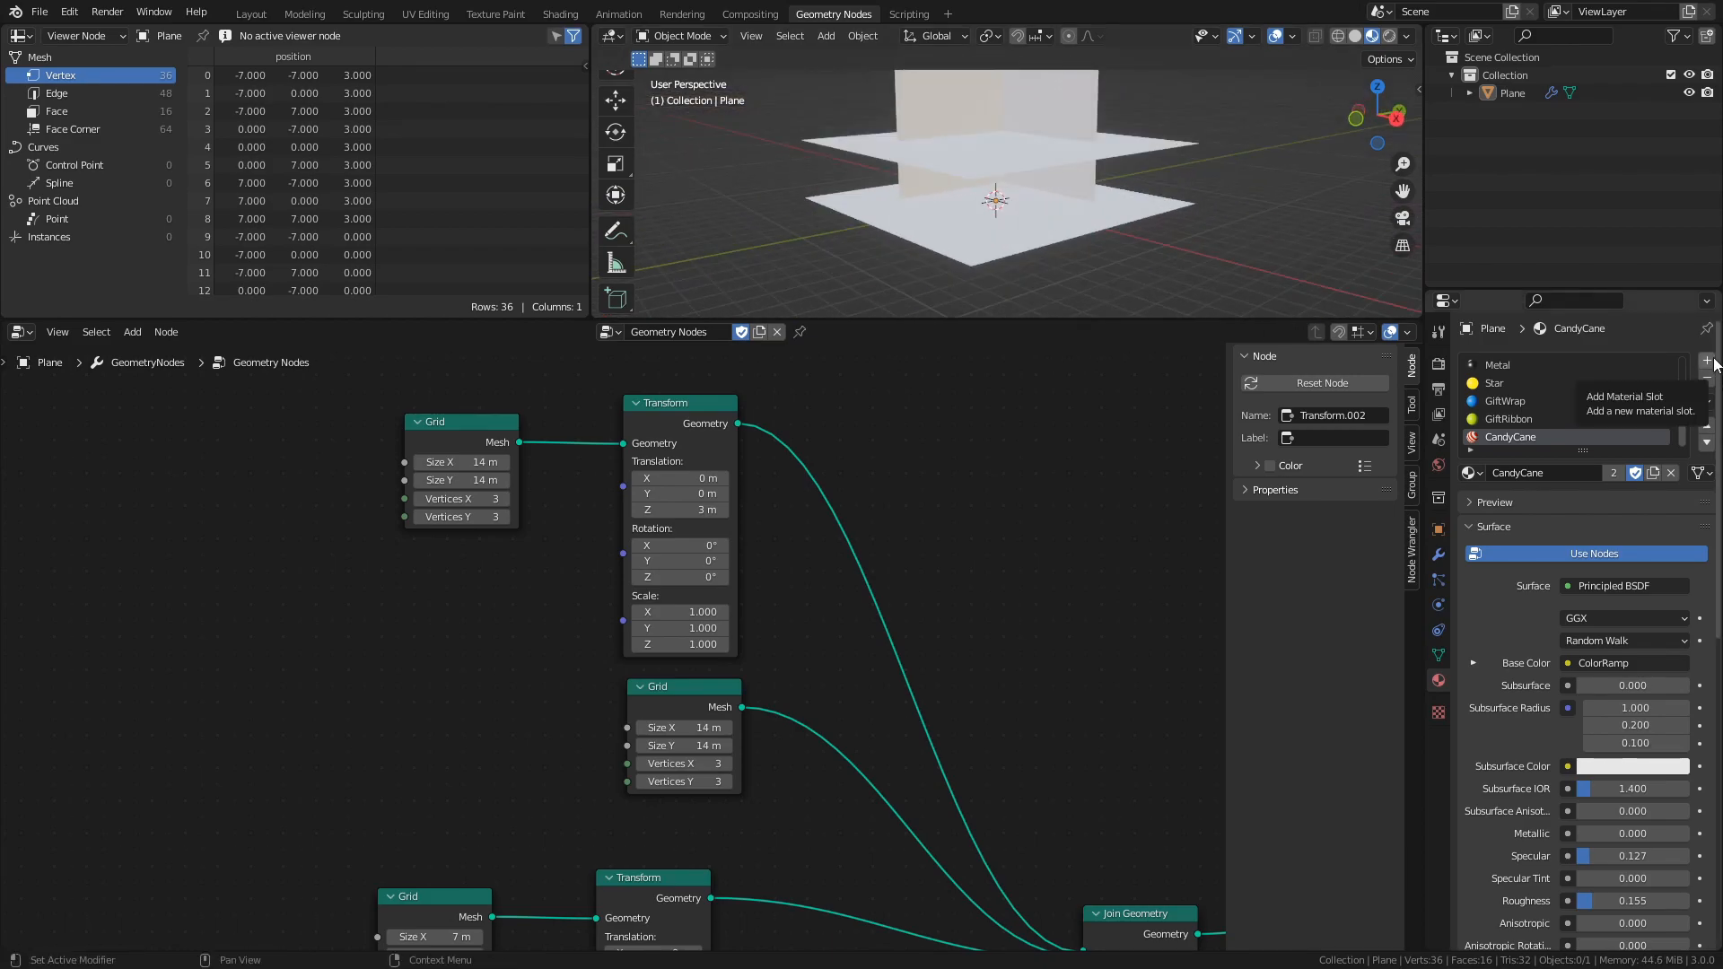
# Add two material slots with new materials named Floor and Ceiling
pyautogui.click(1707, 361)
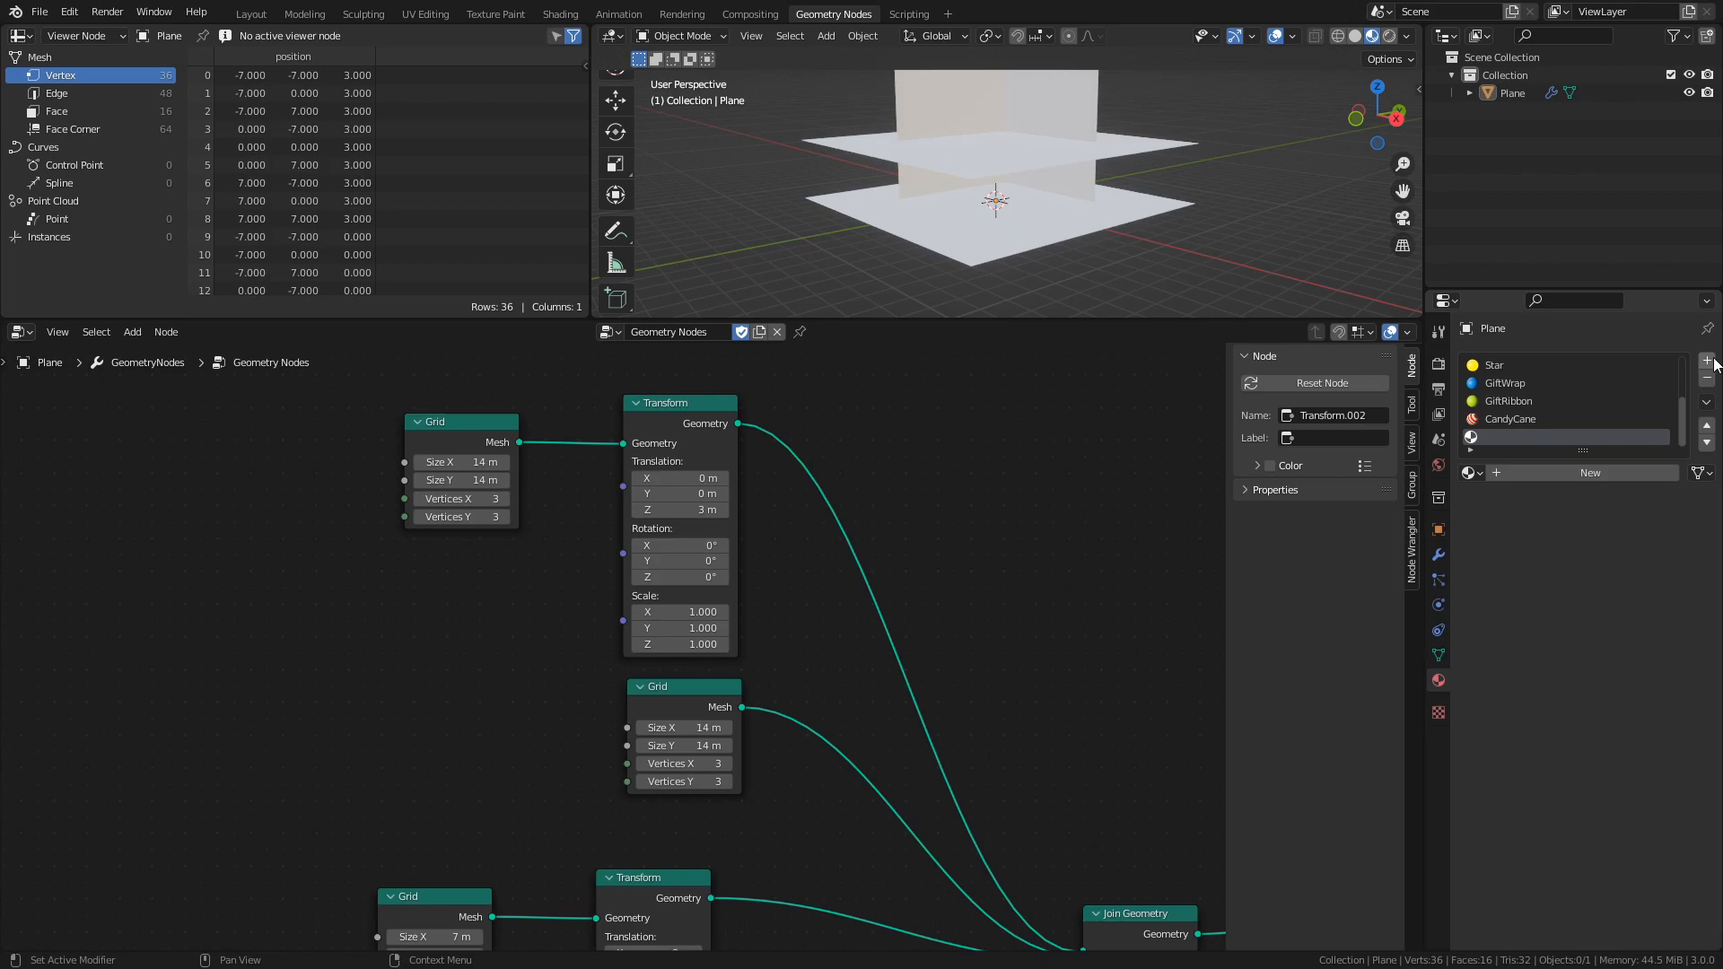
pyautogui.click(1587, 470)
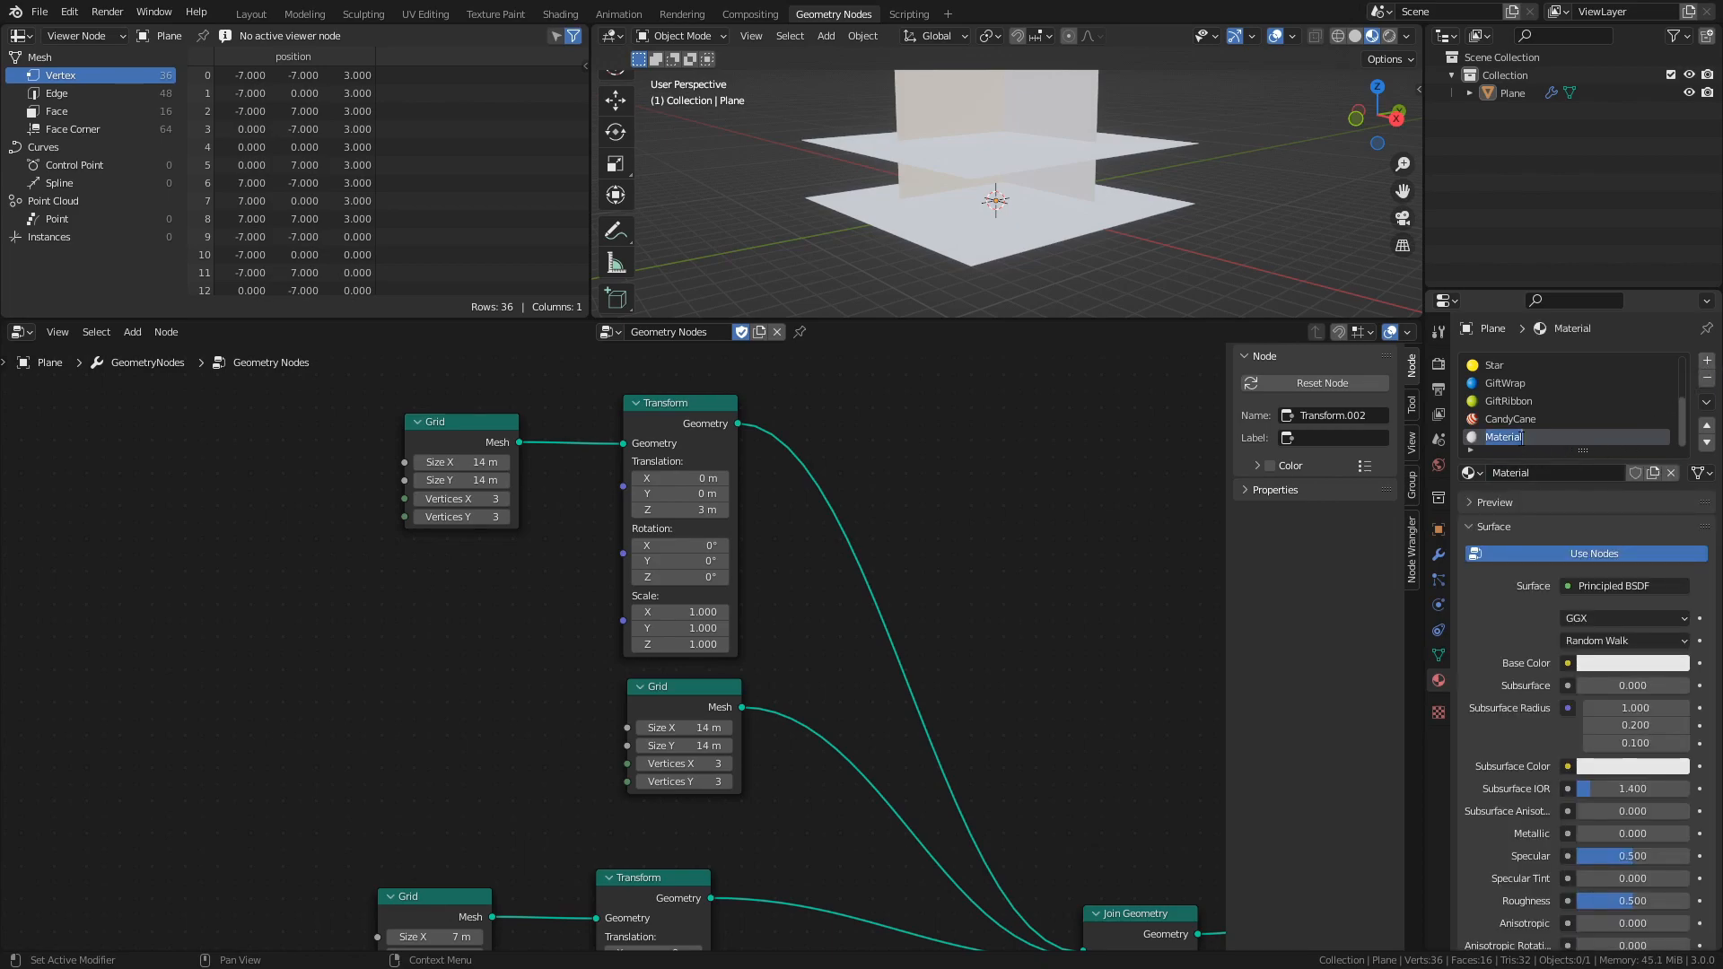
pyautogui.write('Floor')
pyautogui.click(1707, 361)
pyautogui.click(1577, 476)
pyautogui.doubleClick(1517, 436)
pyautogui.write('Ceiling')
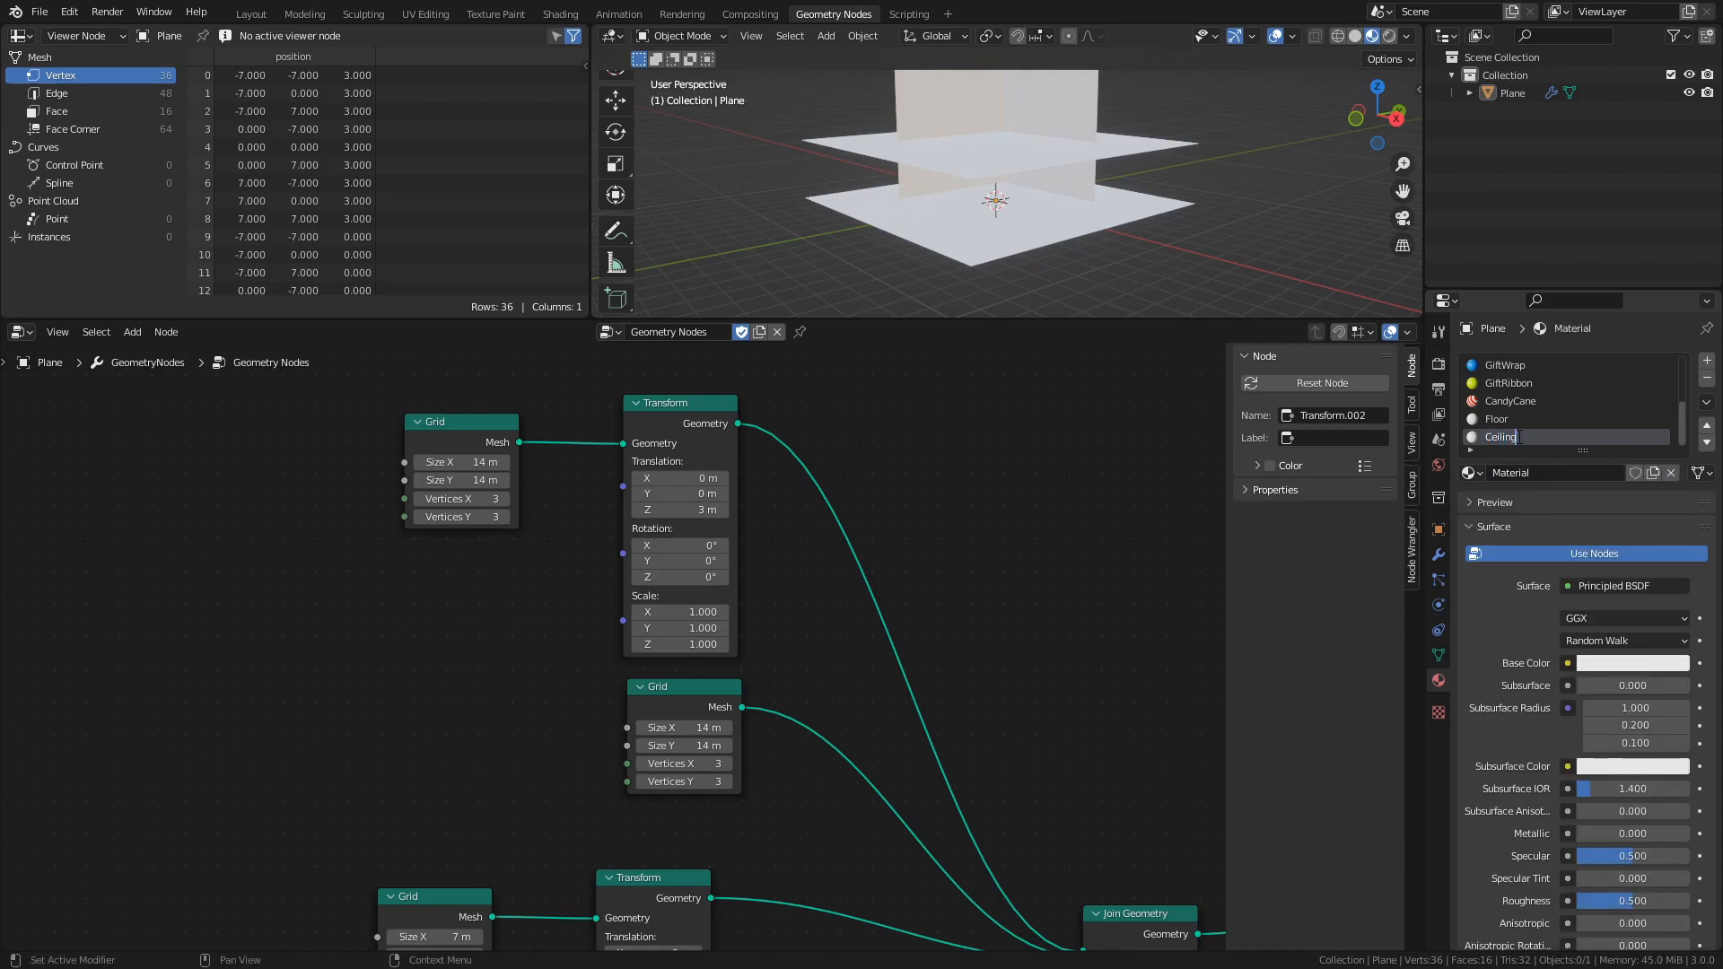
# Add another material slot with a new material named Walls, and save the file
pyautogui.click(1707, 361)
pyautogui.click(1552, 472)
pyautogui.write('Walls')
pyautogui.press('Return')
pyautogui.hotkey('ctrl', 's')
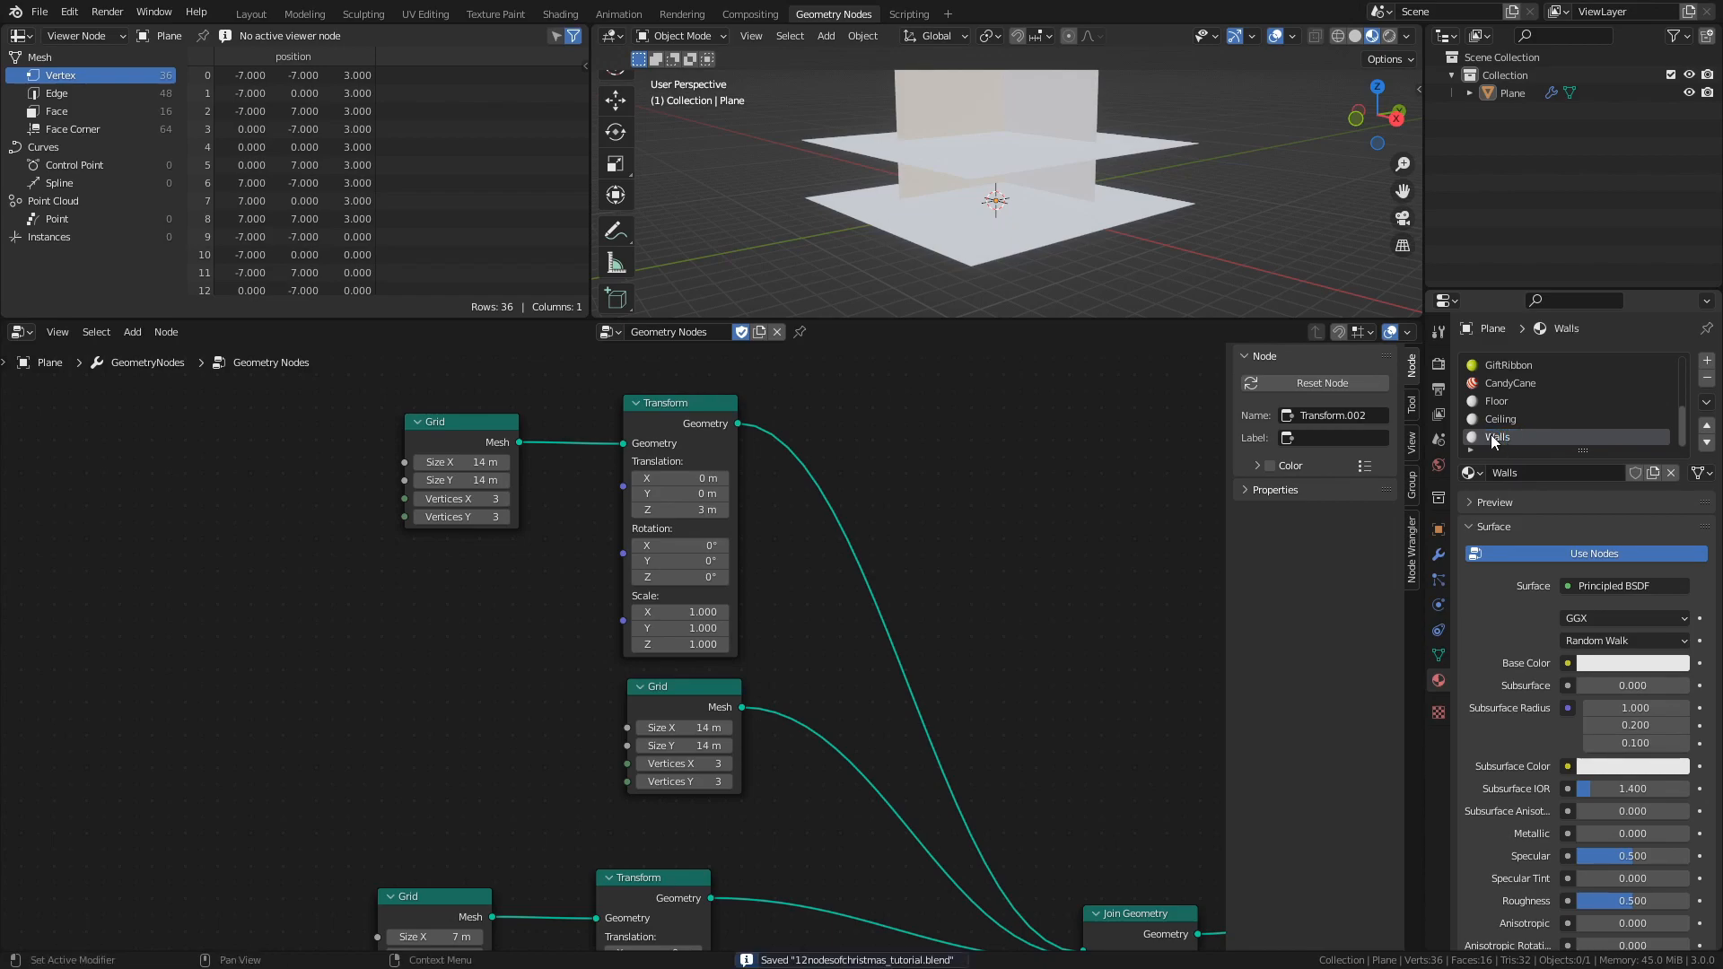
# Insert a Set Material node between the ceiling's Transform and Join Geometry
pyautogui.moveTo(934, 631); pyautogui.dragTo(811, 573, button='middle')
pyautogui.hotkey('shift', 'a')
pyautogui.write('set ma')
pyautogui.press('Return')
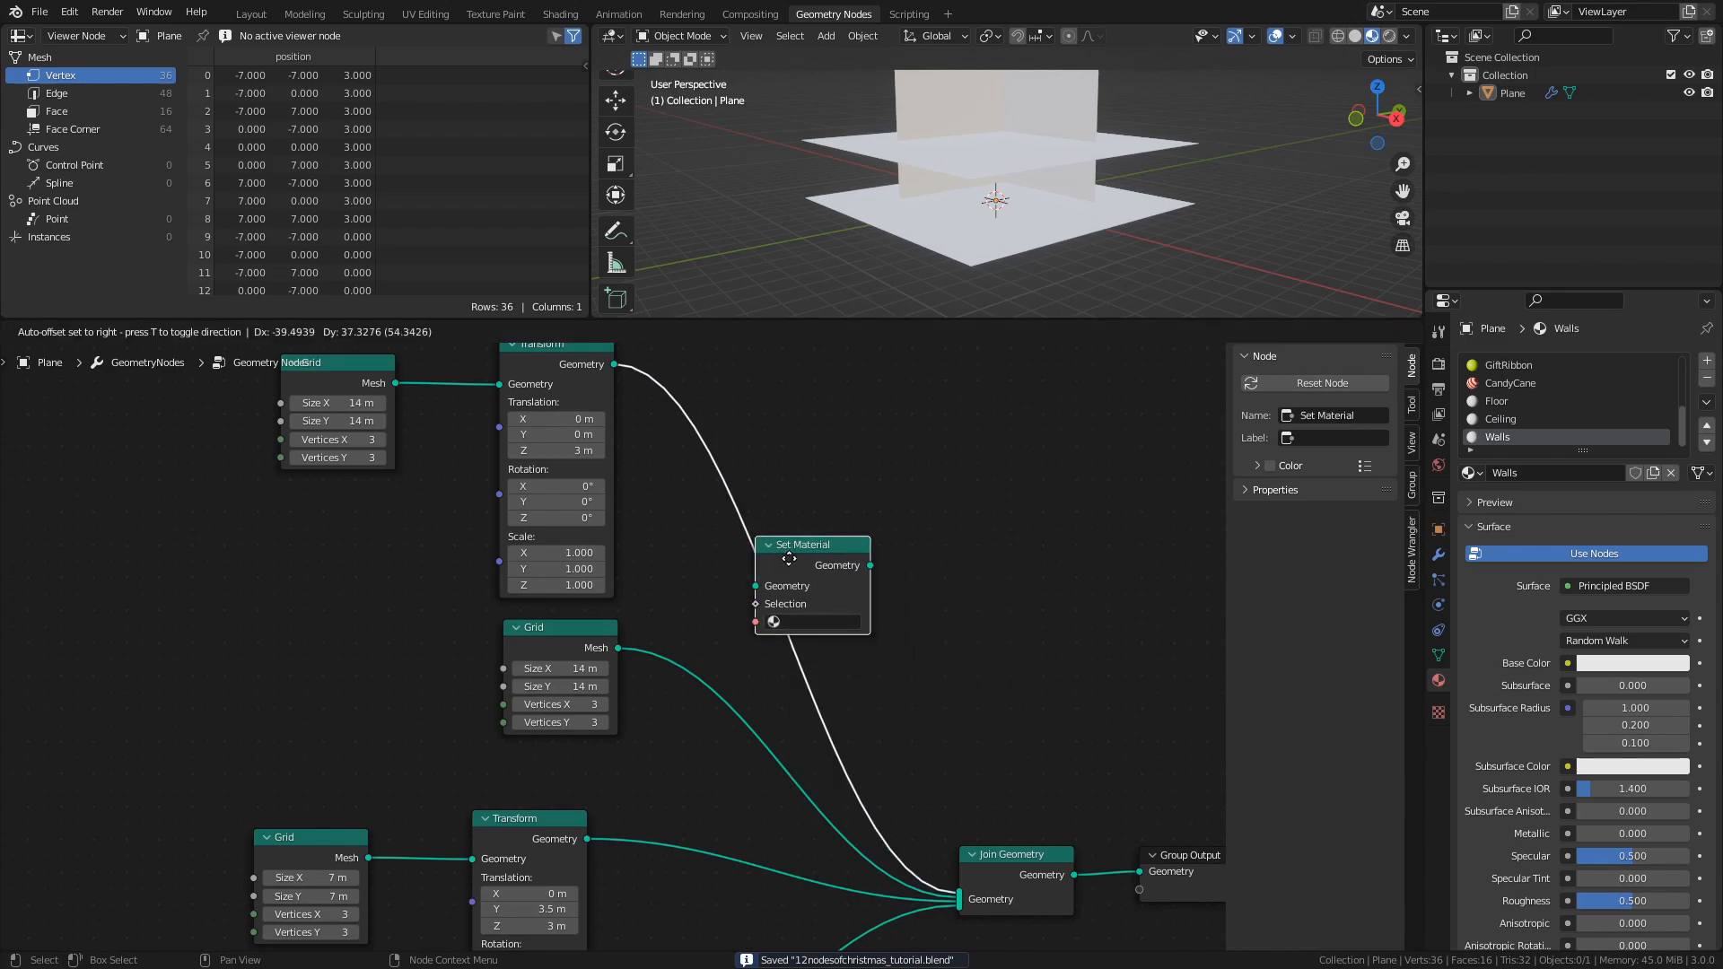
pyautogui.click(701, 431)
pyautogui.moveTo(885, 553); pyautogui.dragTo(901, 462, button='middle')
# Duplicate the Set Material node onto the floor link and both wall links before Join Geometry, and save
pyautogui.hotkey('shift', 'd')
pyautogui.click(865, 668)
pyautogui.moveTo(867, 694); pyautogui.dragTo(853, 546, button='middle')
pyautogui.hotkey('shift', 'd')
pyautogui.click(840, 723)
pyautogui.moveTo(916, 734); pyautogui.dragTo(882, 652, button='middle')
pyautogui.hotkey('shift', 'd')
pyautogui.click(881, 702)
pyautogui.keyDown('shift'); pyautogui.scroll(10, 871, 704); pyautogui.keyUp('shift')
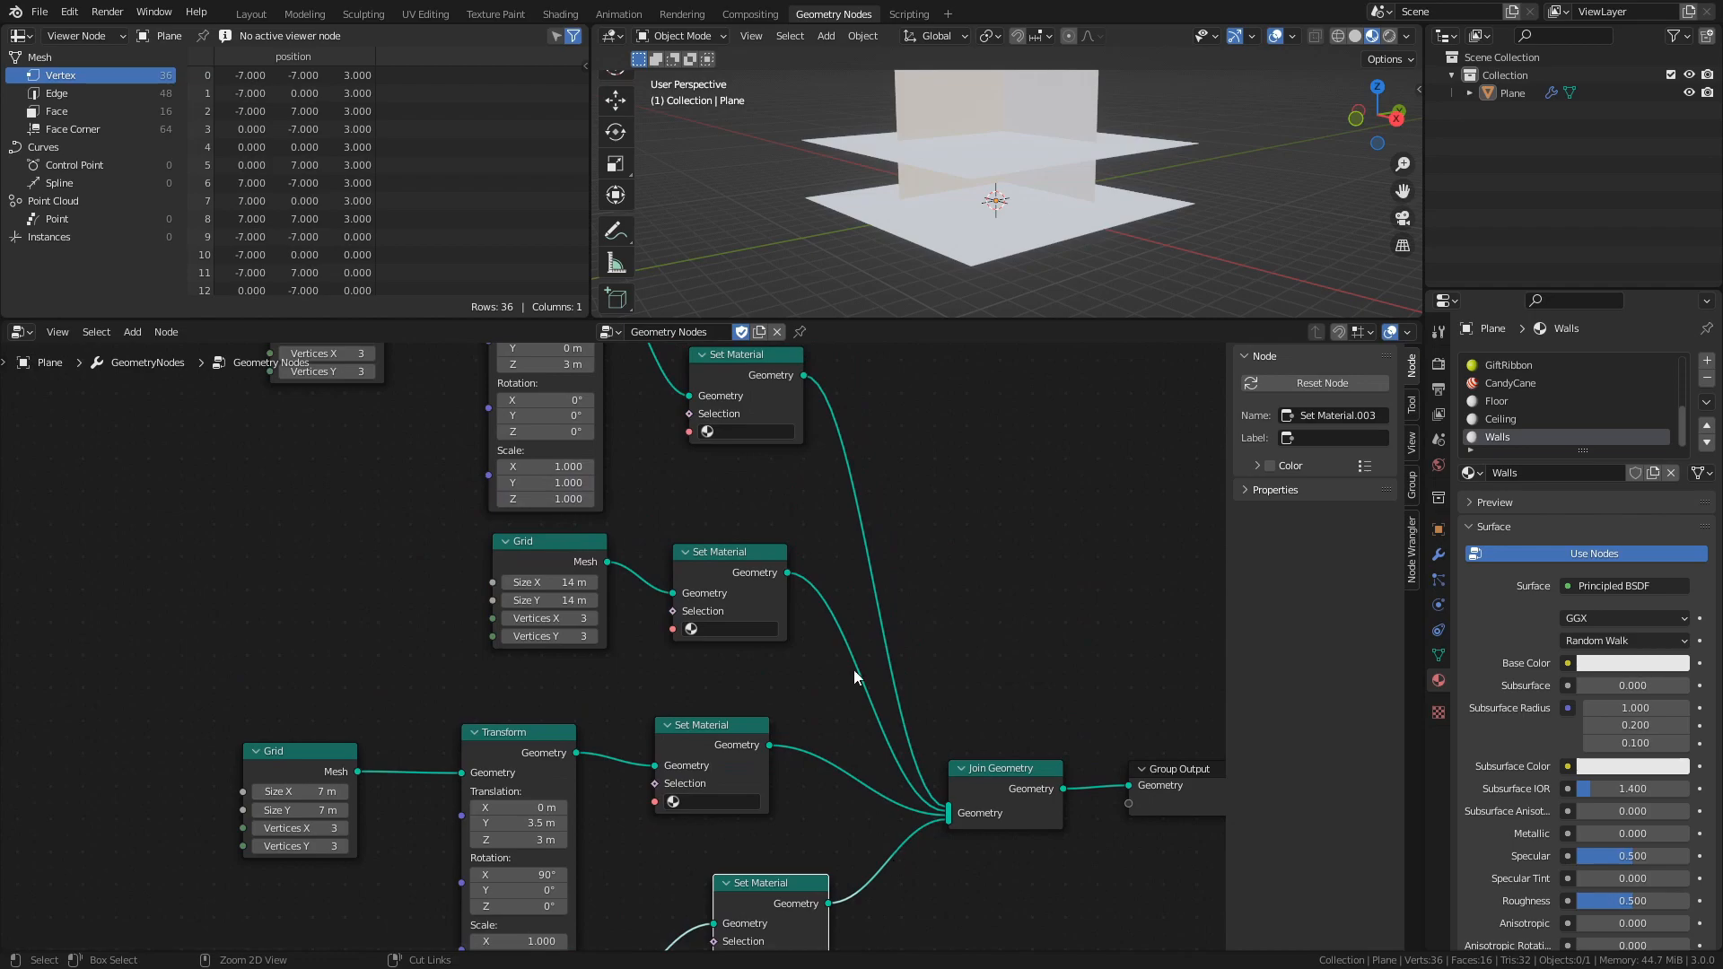
pyautogui.hotkey('ctrl', 's')
# Assign the Ceiling material to the ceiling's Set Material node and Floor to the floor's node
pyautogui.click(778, 610)
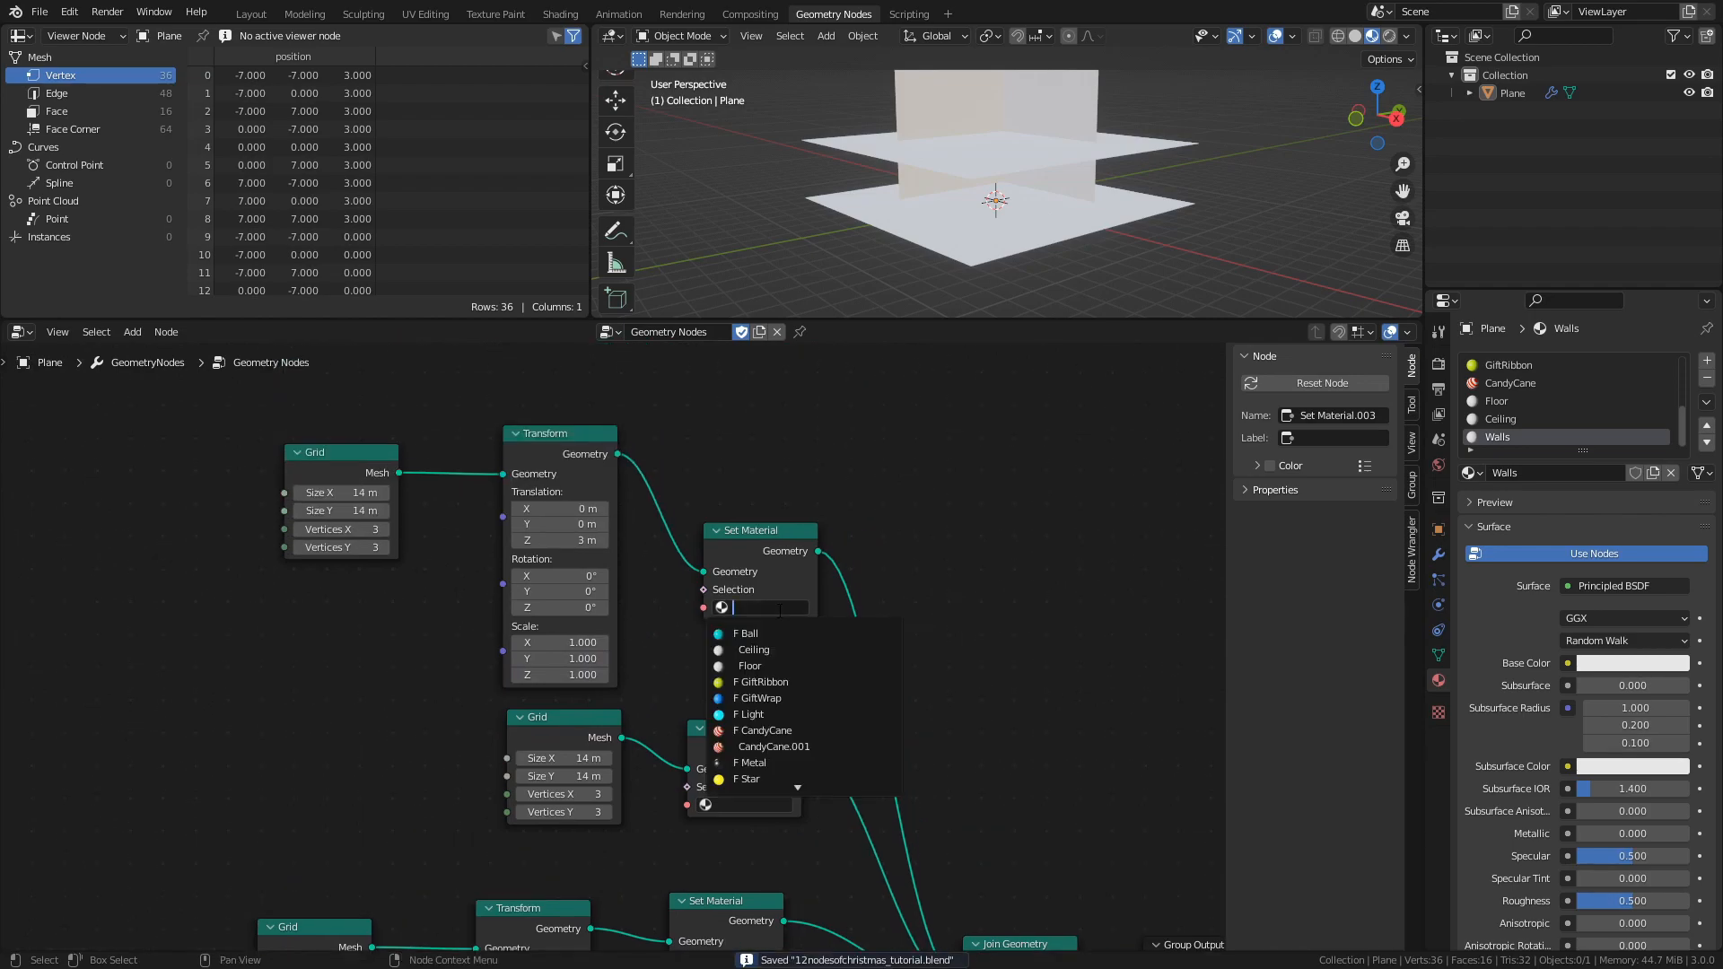
pyautogui.click(768, 650)
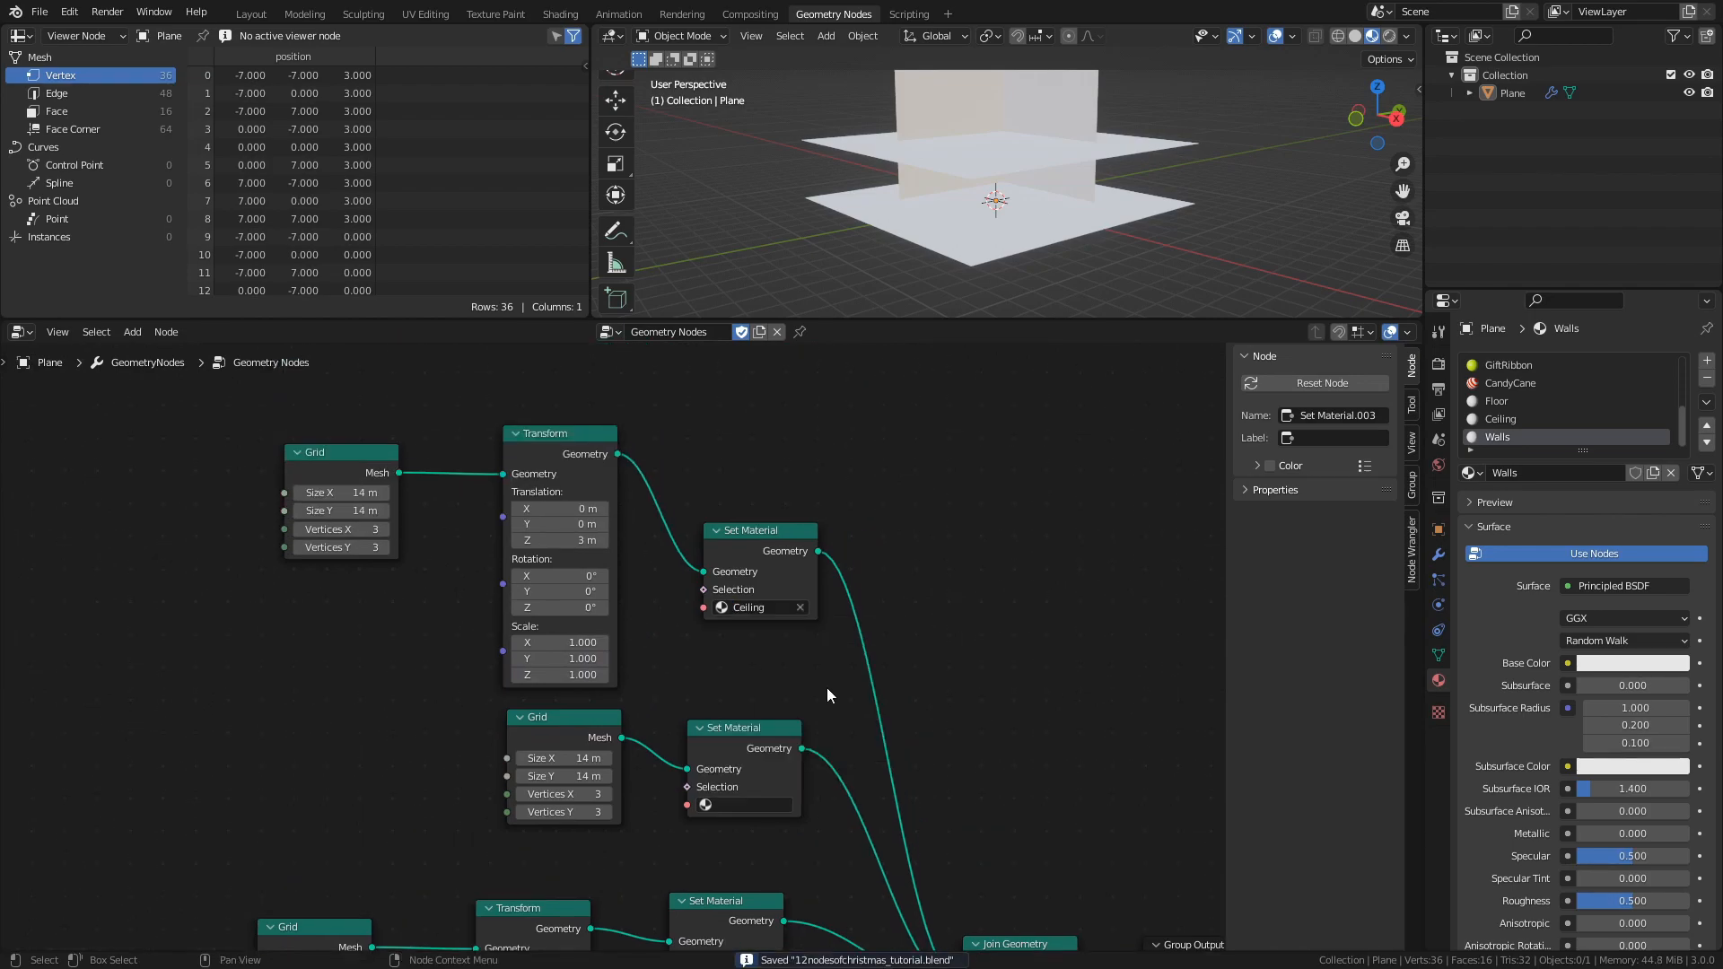
pyautogui.keyDown('shift'); pyautogui.scroll(-8, 808, 686); pyautogui.keyUp('shift')
pyautogui.click(730, 577)
pyautogui.click(729, 632)
# Assign the Walls material to both walls' Set Material nodes, and save the file
pyautogui.keyDown('shift'); pyautogui.scroll(-8, 718, 556); pyautogui.keyUp('shift')
pyautogui.click(688, 500)
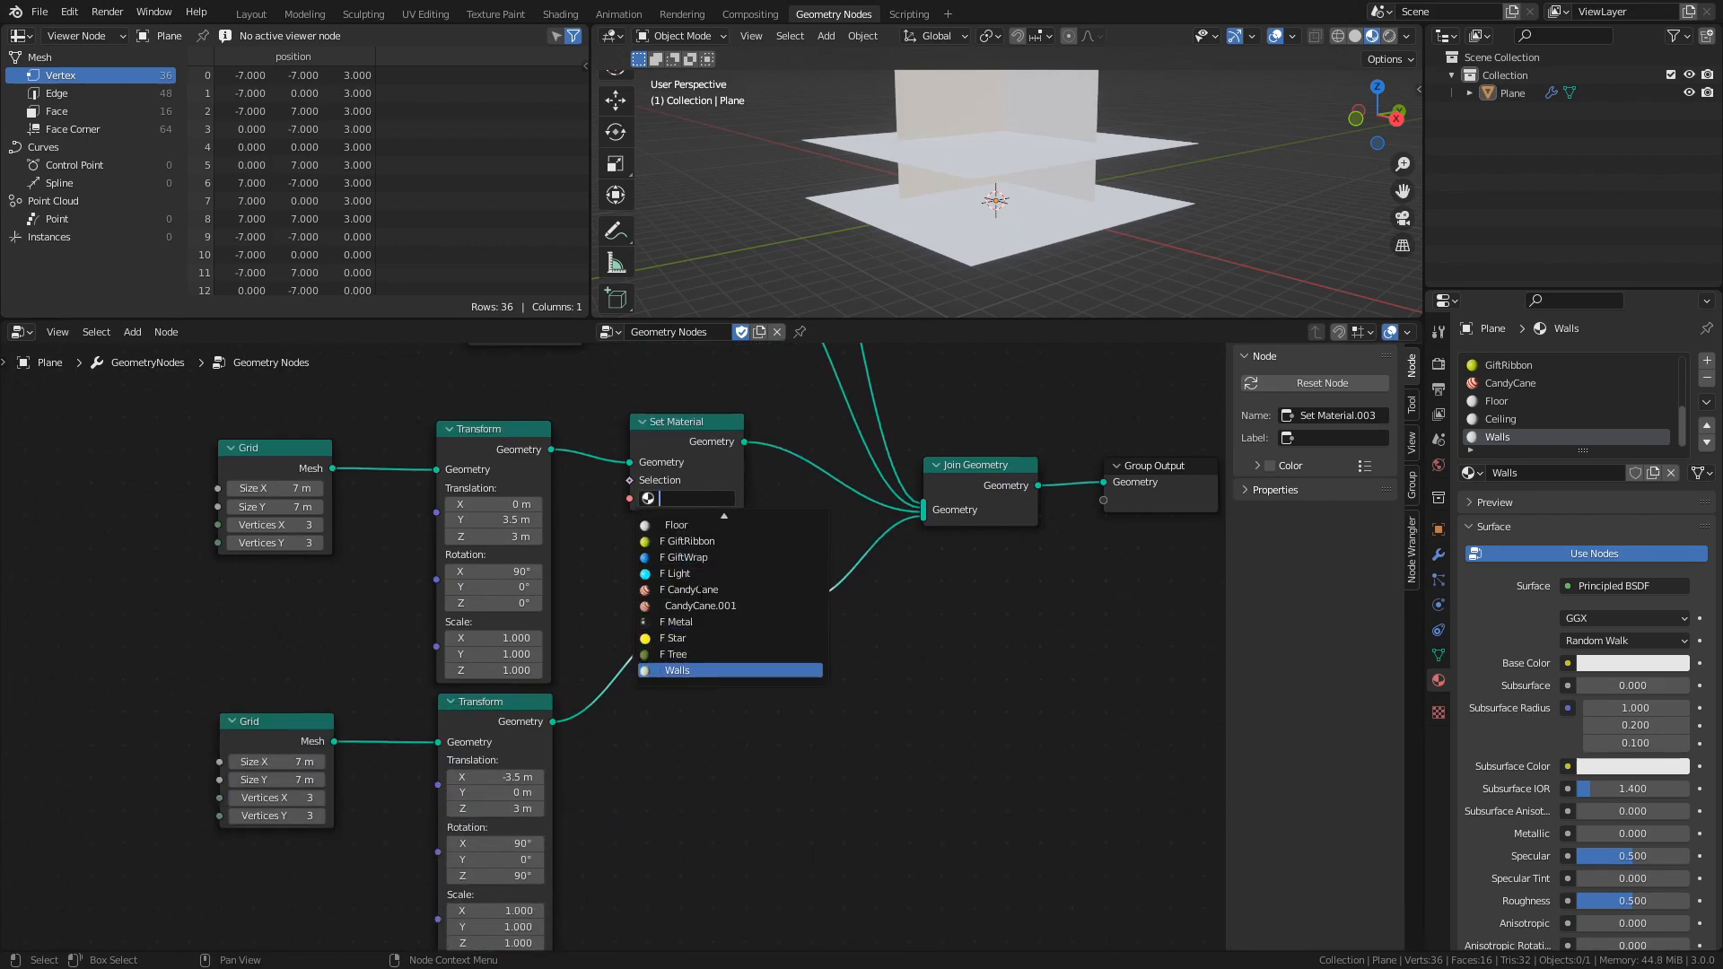
pyautogui.click(709, 671)
pyautogui.click(741, 658)
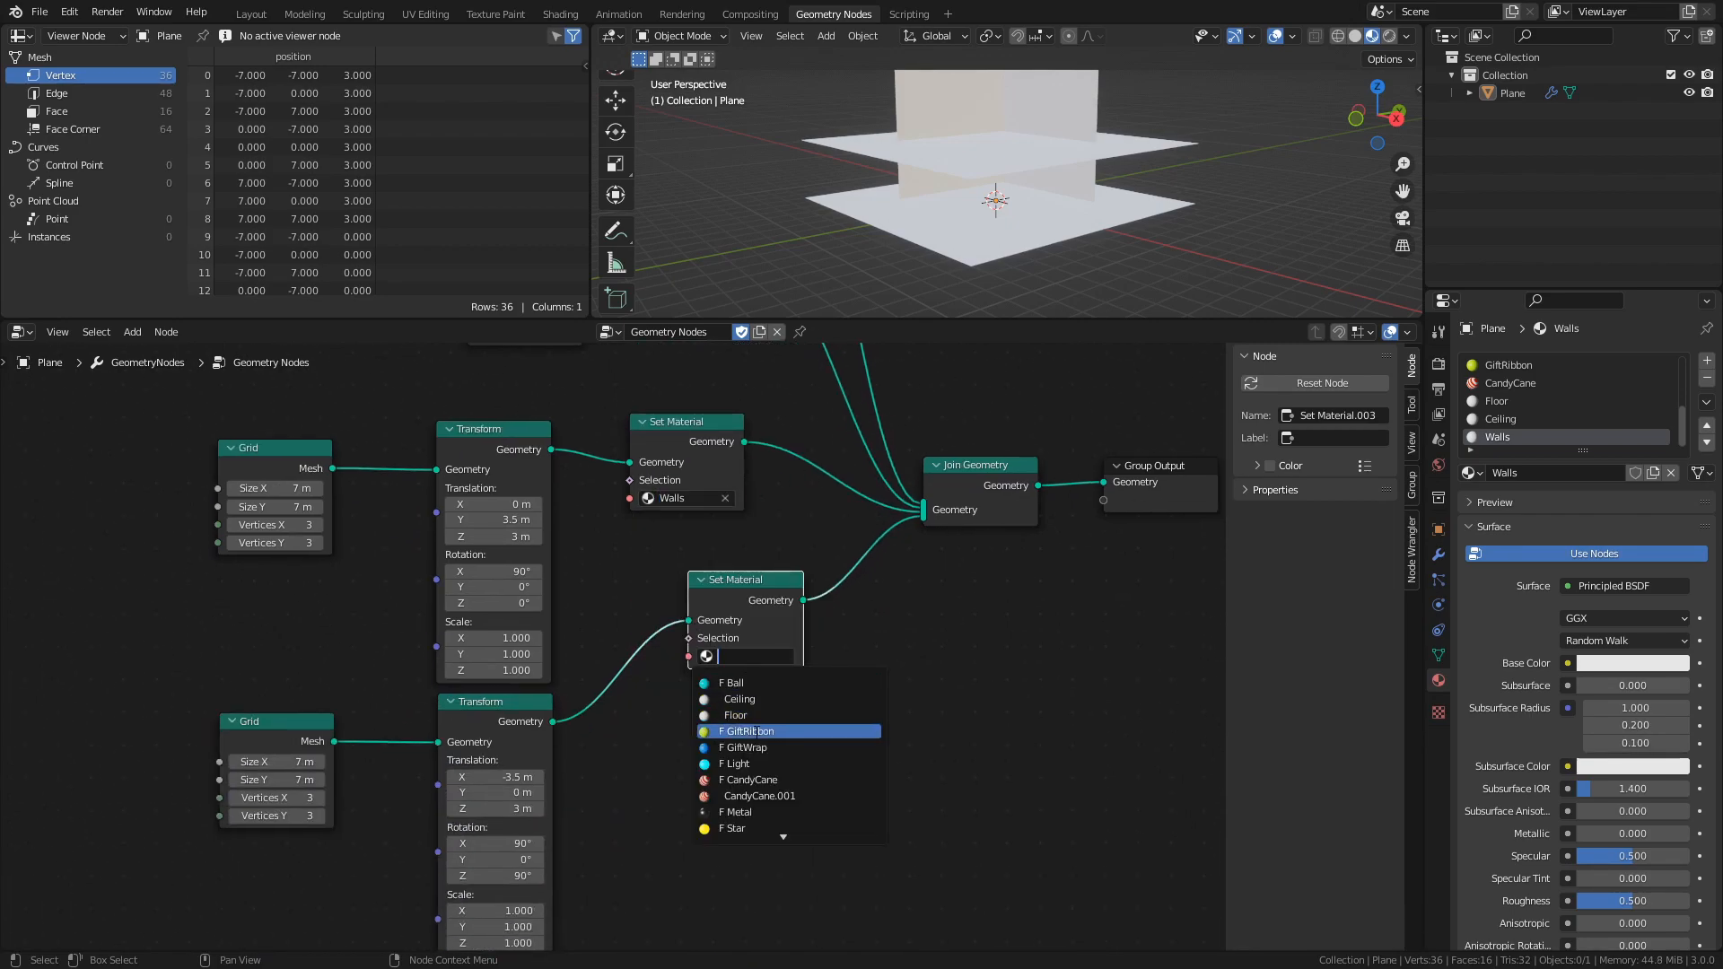
pyautogui.click(754, 828)
pyautogui.moveTo(762, 753); pyautogui.dragTo(729, 721, button='middle')
pyautogui.hotkey('ctrl', 's')
pyautogui.moveTo(817, 673); pyautogui.dragTo(653, 616, button='middle')
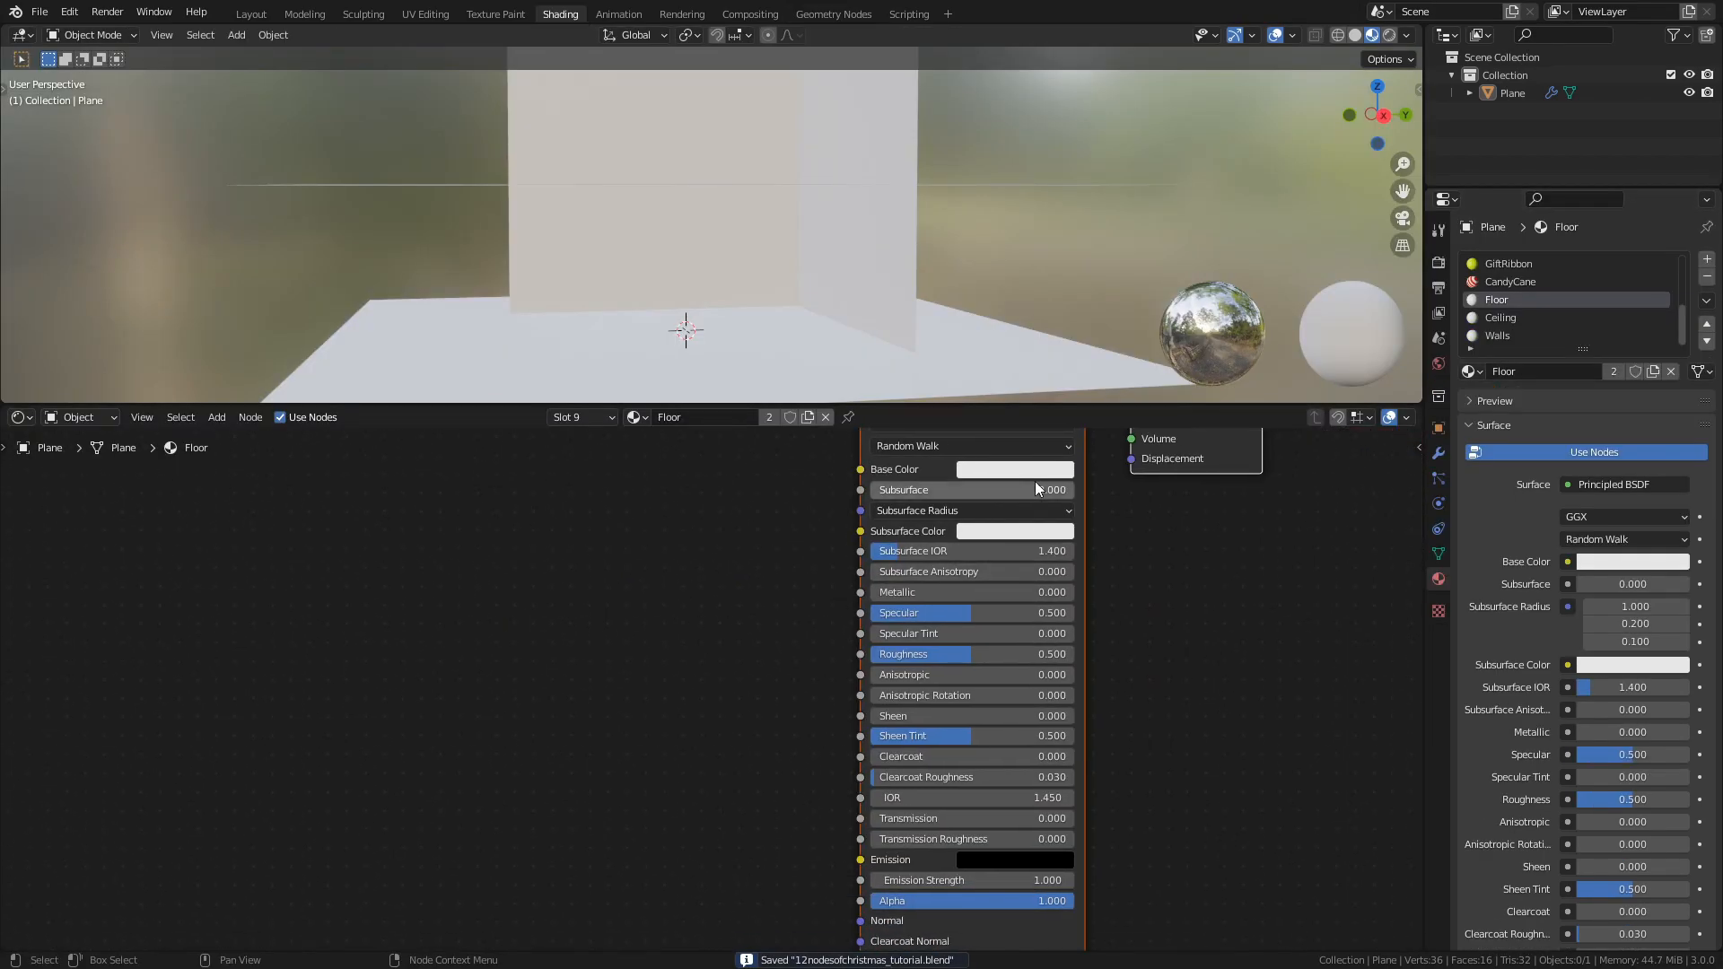
# Darken the Floor material's base color to near black and lower its specular value
pyautogui.click(1037, 469)
pyautogui.moveTo(1117, 316); pyautogui.dragTo(1117, 343)
pyautogui.keyDown('shift'); pyautogui.moveTo(813, 289); pyautogui.dragTo(817, 216, button='middle'); pyautogui.keyUp('shift')
pyautogui.moveTo(957, 613); pyautogui.dragTo(888, 613)
pyautogui.moveTo(592, 252); pyautogui.dragTo(644, 225, button='middle')
# Save the file and give the Walls material a muted light blue base color
pyautogui.click(1497, 335)
pyautogui.hotkey('ctrl', 's')
pyautogui.moveTo(724, 567); pyautogui.dragTo(651, 635, button='middle')
pyautogui.click(976, 536)
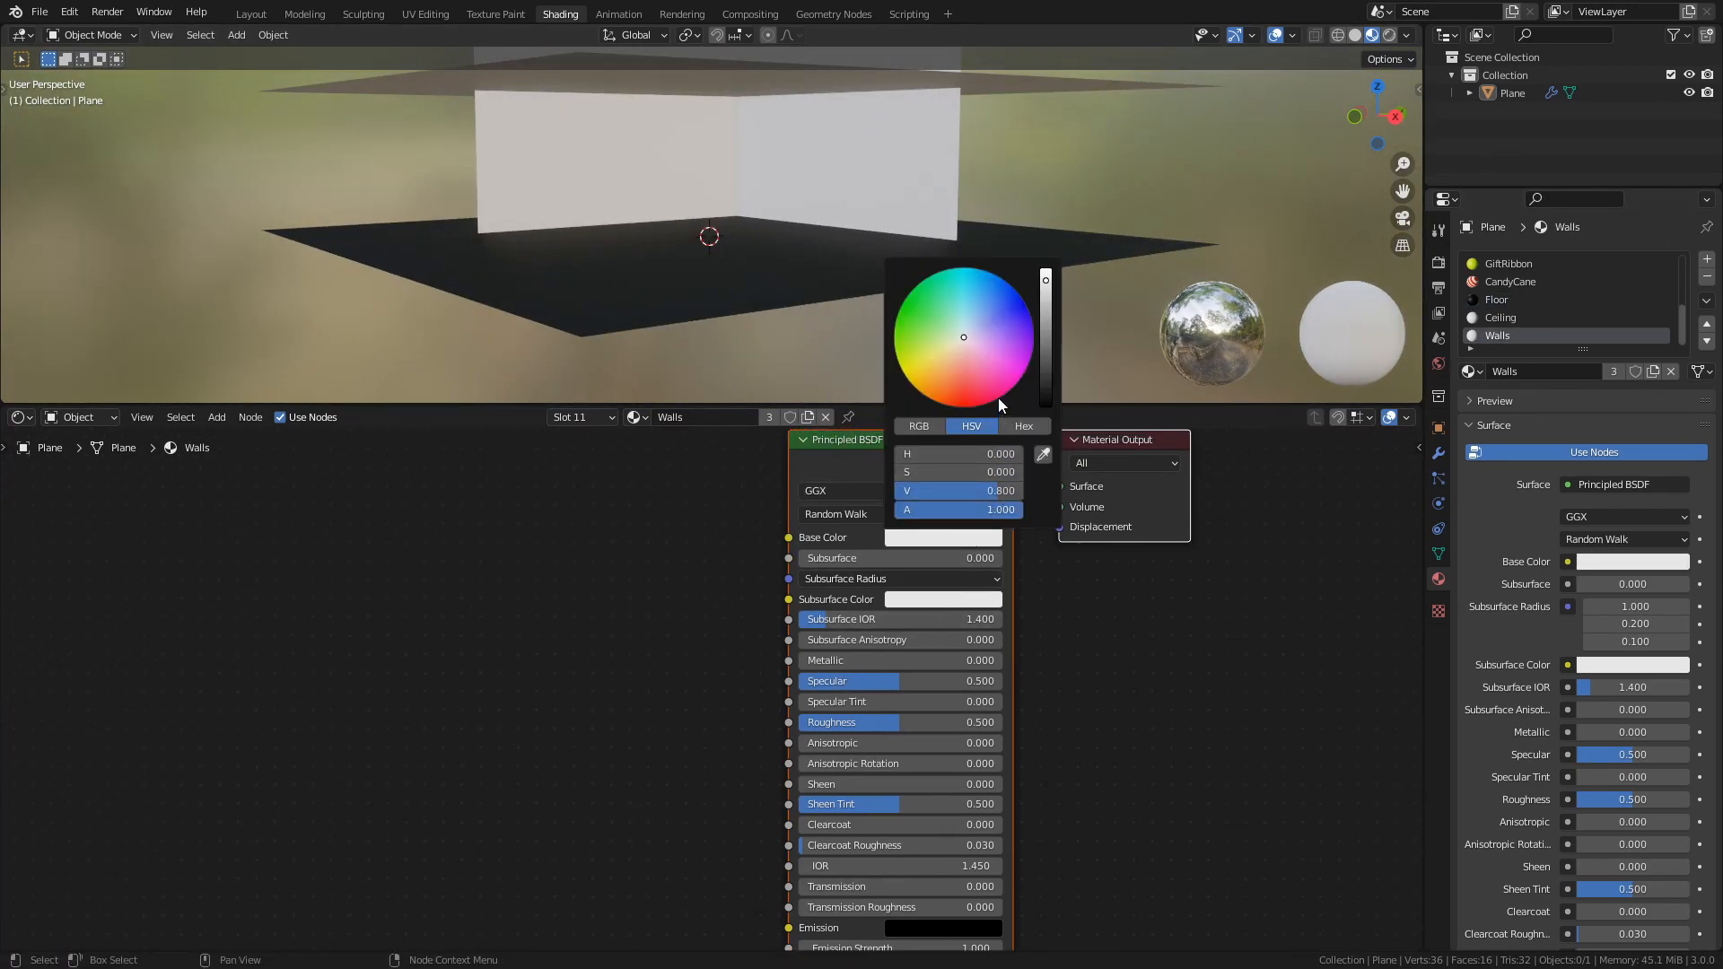
pyautogui.moveTo(964, 343); pyautogui.dragTo(1046, 329)
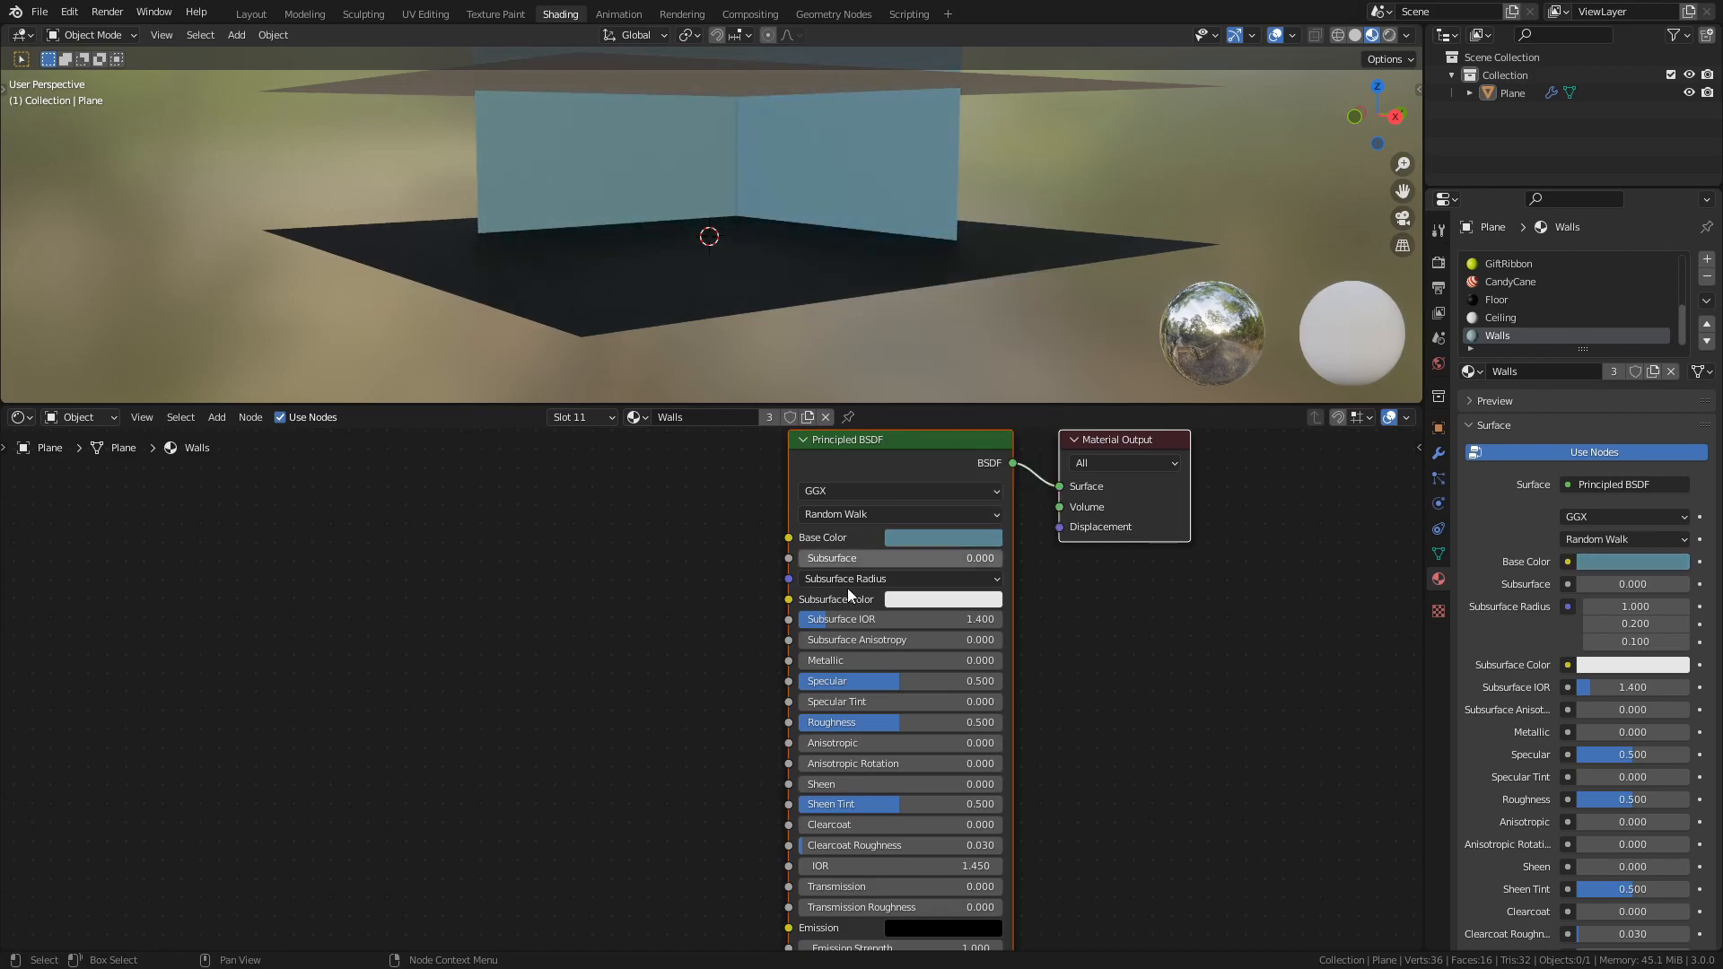
pyautogui.click(954, 540)
pyautogui.click(1046, 322)
# Set the Walls material's roughness to 1.000 and save the file
pyautogui.moveTo(917, 722); pyautogui.dragTo(1023, 722)
pyautogui.moveTo(846, 312); pyautogui.dragTo(840, 278, button='middle')
pyautogui.hotkey('ctrl', 's')
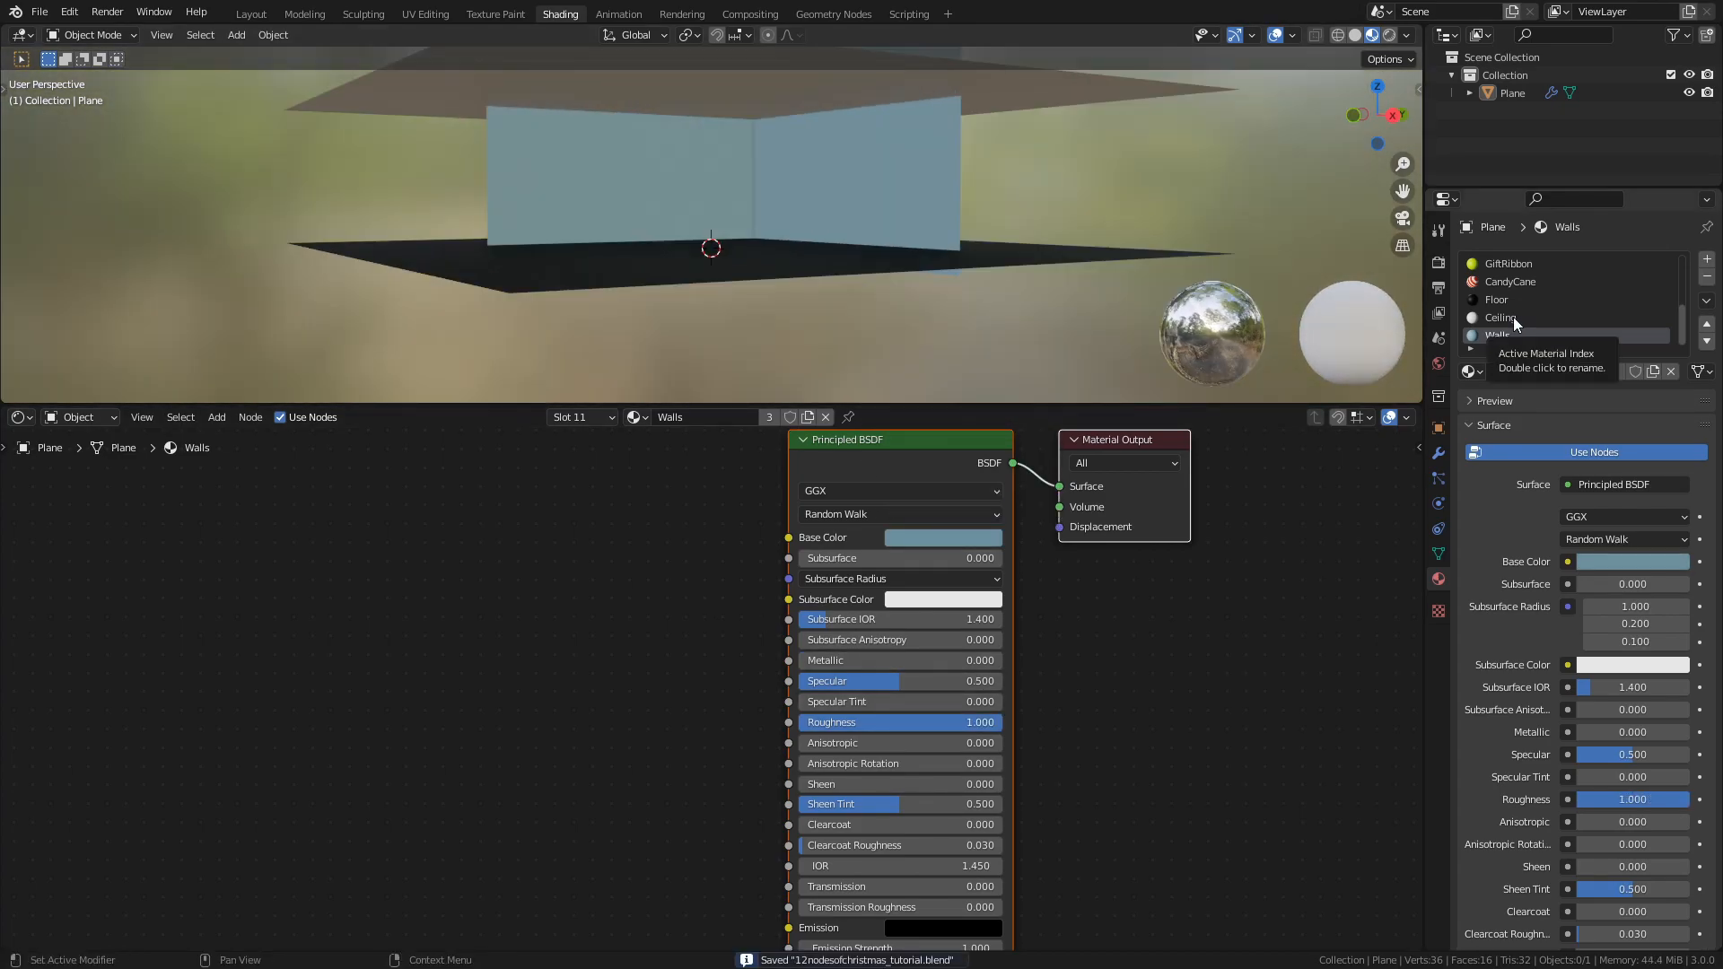
# Set the Ceiling material's roughness to 1.000 and darken its base color to a neutral grey
pyautogui.click(1512, 317)
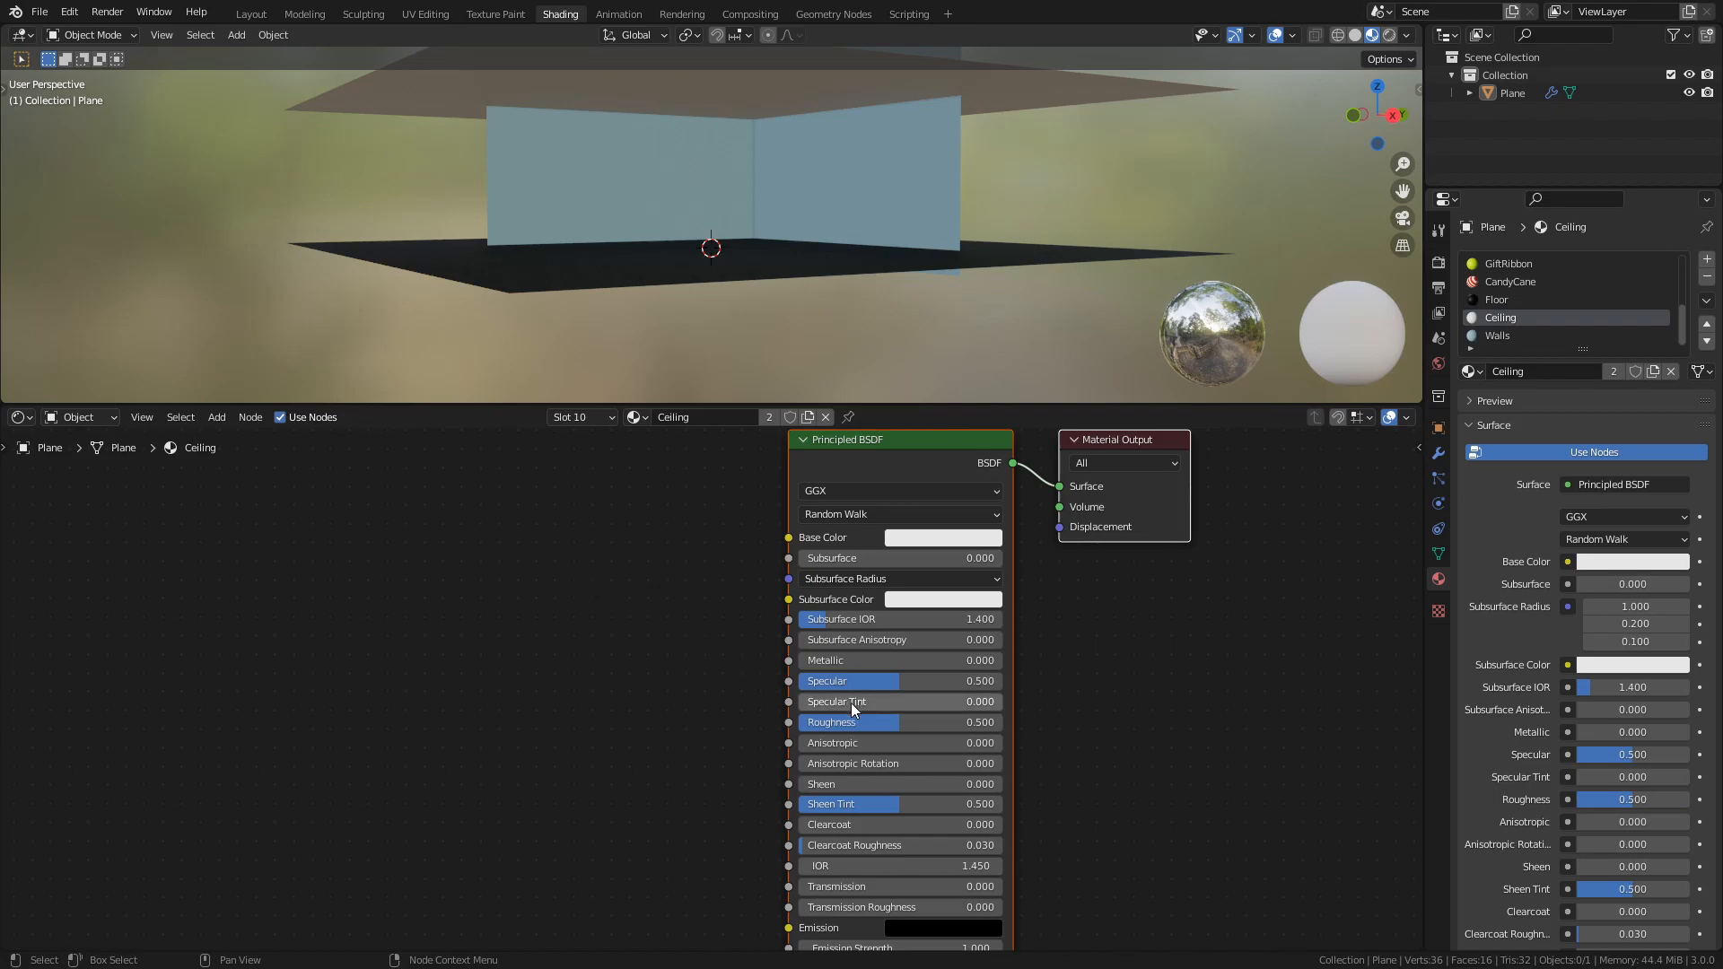
pyautogui.moveTo(867, 723); pyautogui.dragTo(951, 723)
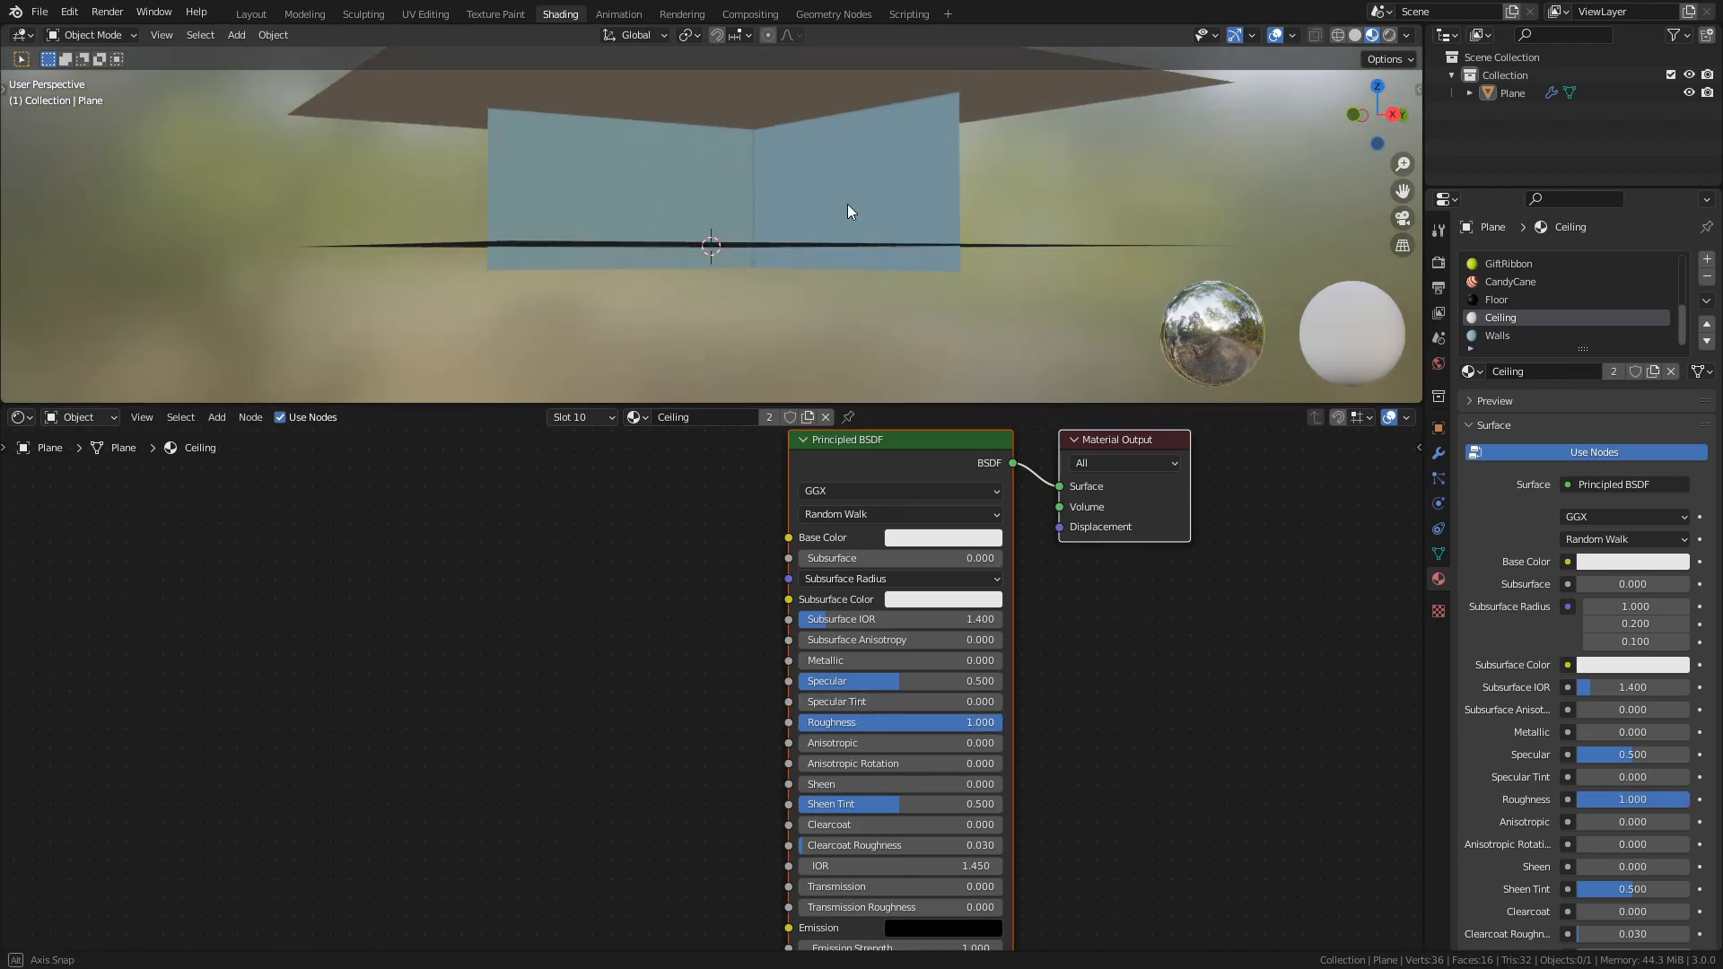
pyautogui.click(951, 538)
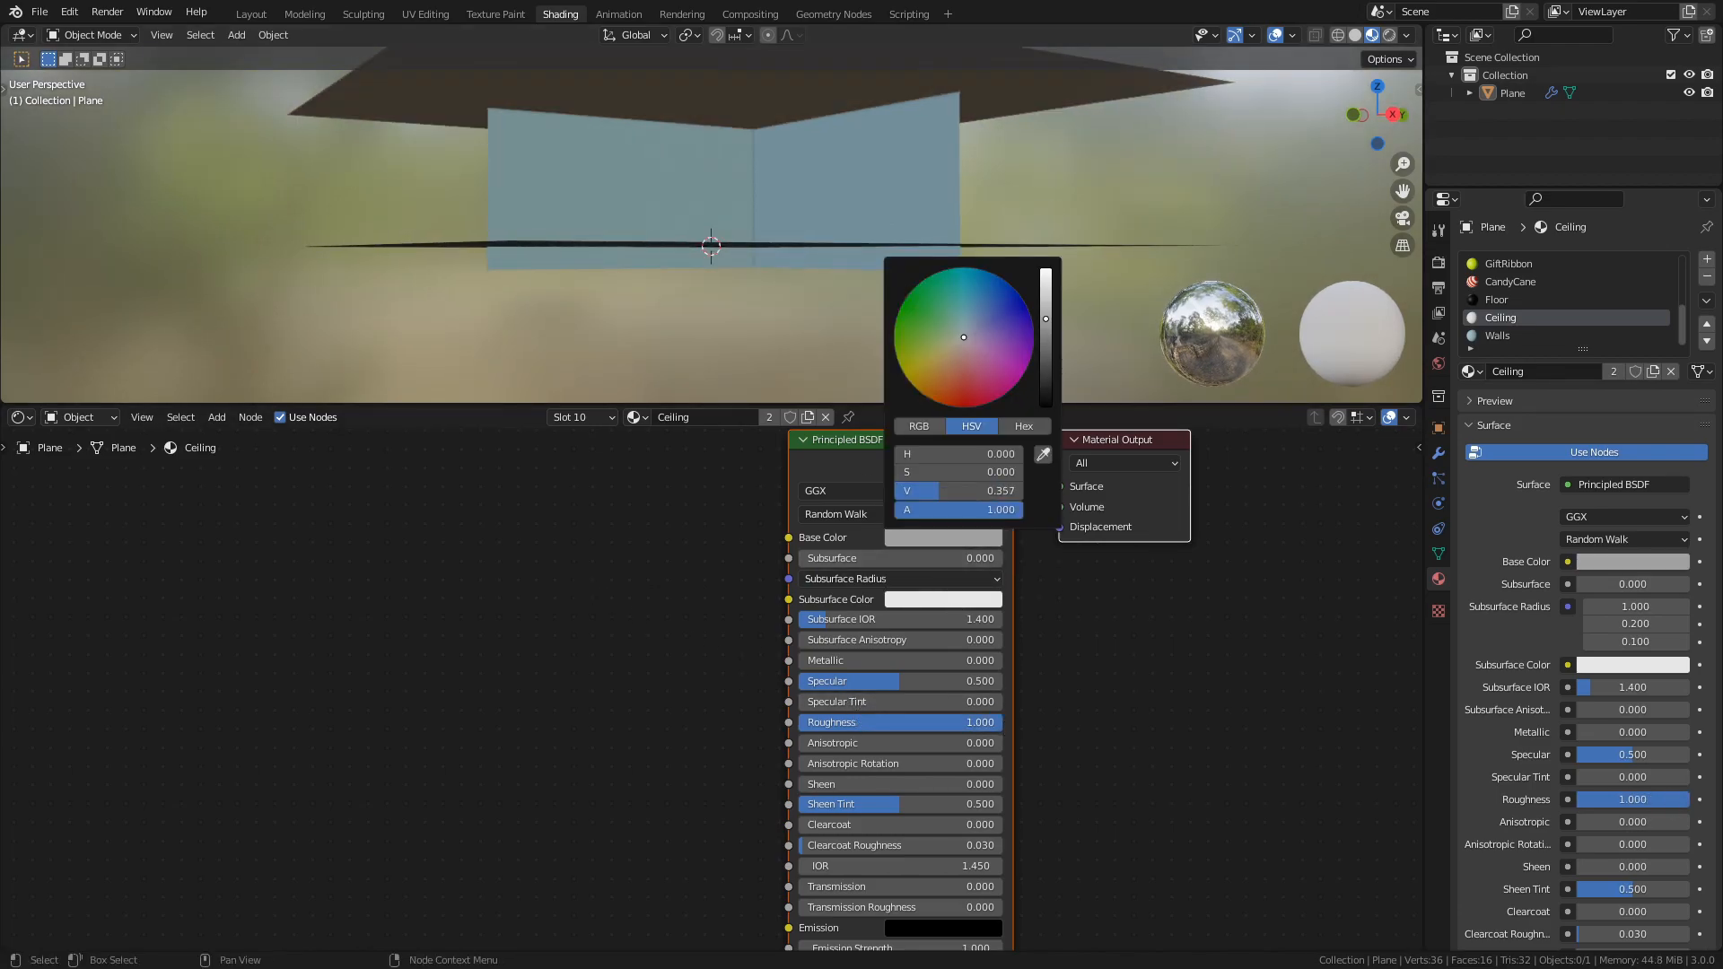
# Switch to the Layout workspace, check the colored room from inside and save the file
pyautogui.moveTo(813, 158); pyautogui.dragTo(768, 201, button='middle')
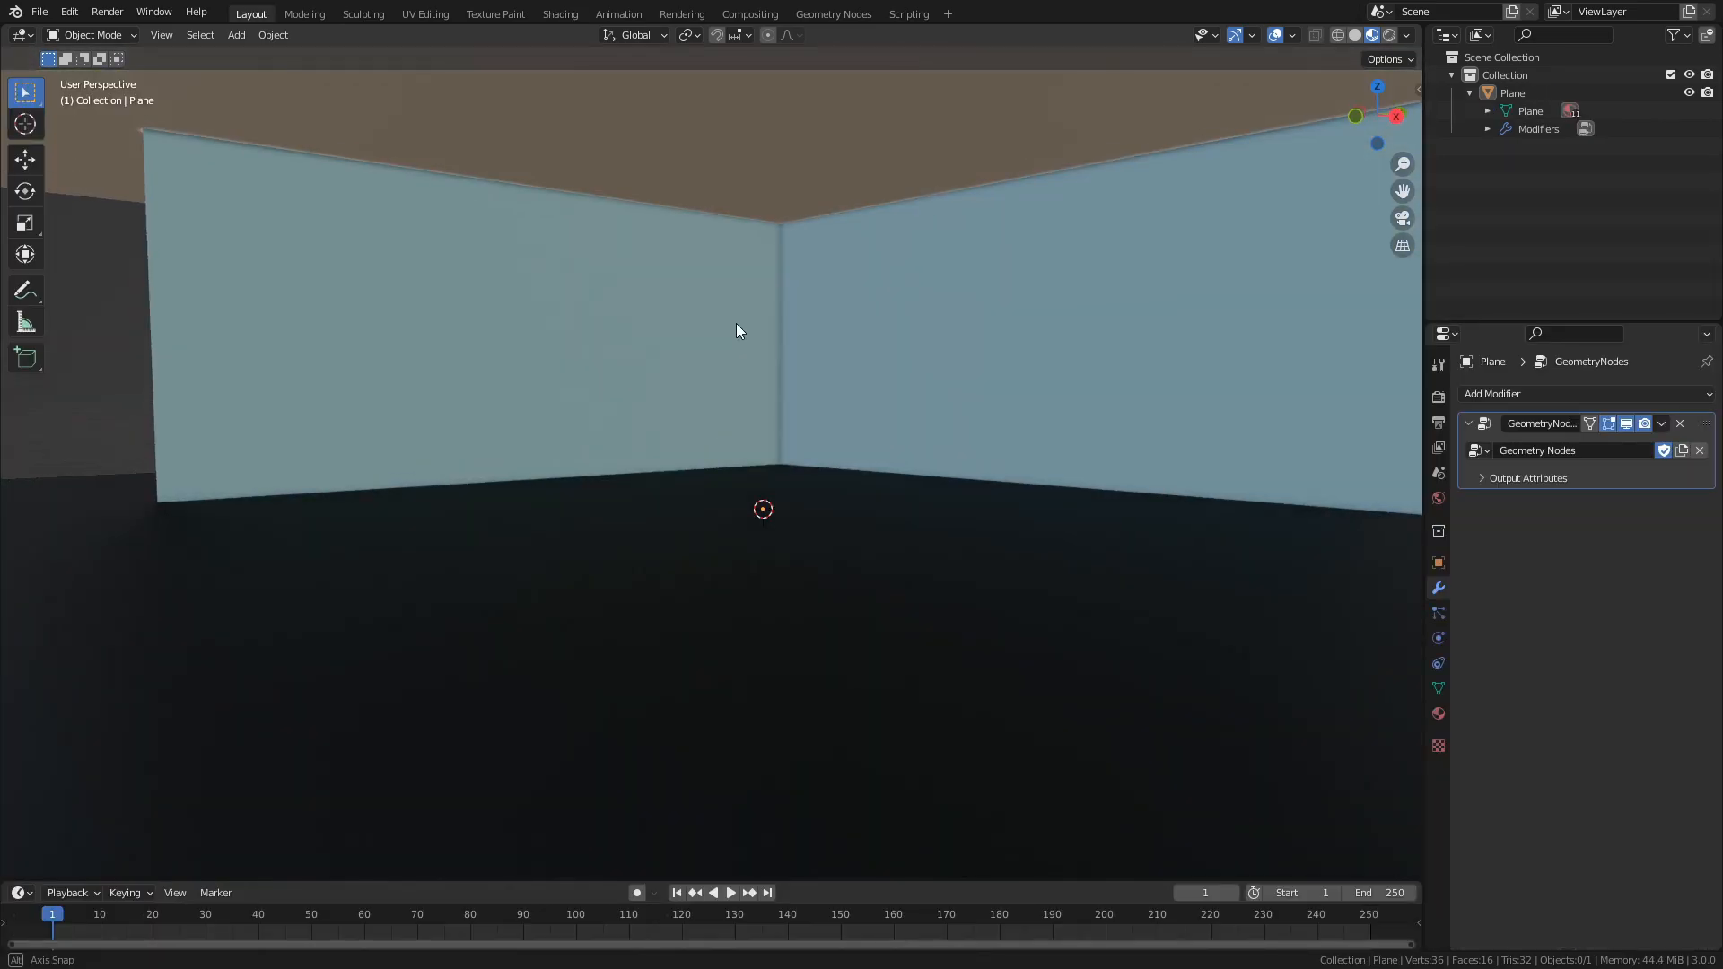
pyautogui.moveTo(736, 324); pyautogui.dragTo(696, 314, button='middle')
pyautogui.hotkey('ctrl', 's')
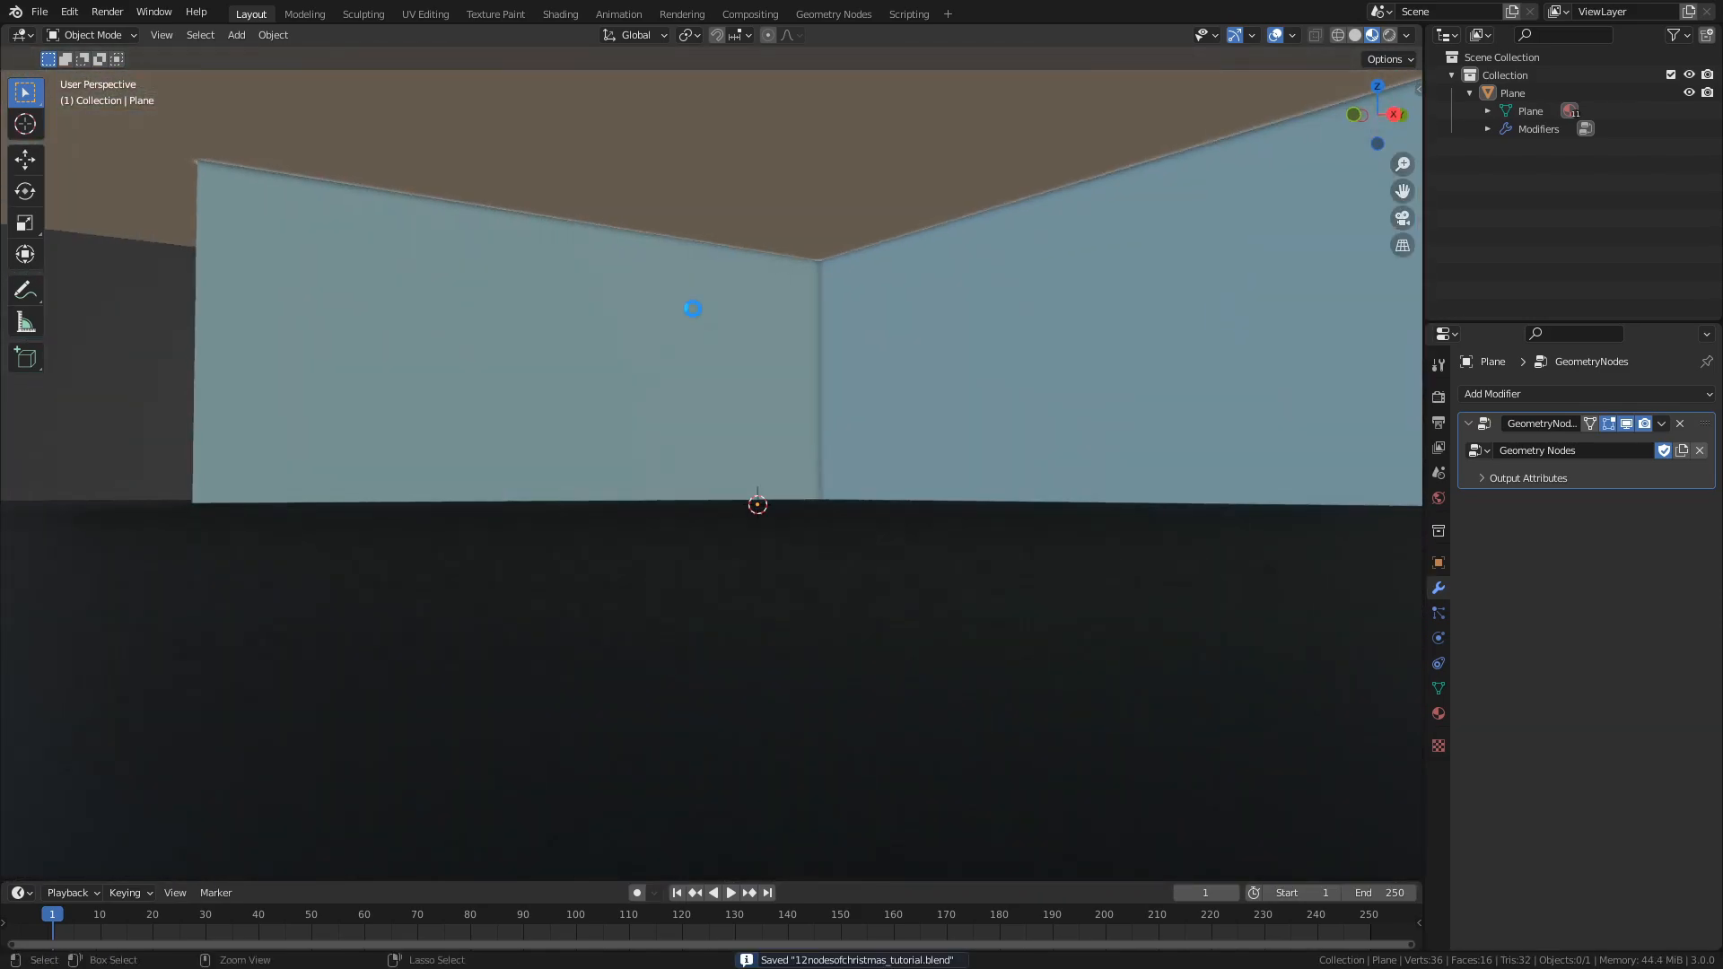